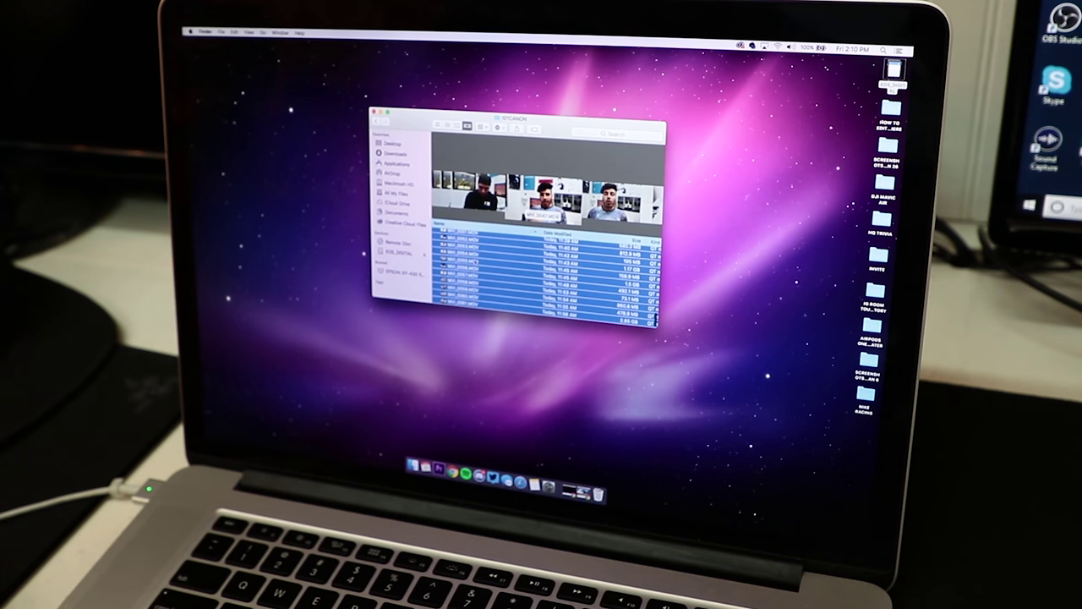
- Copy the MOV camera clips to the desktop and launch Premiere Pro from the Dock
left_click_drag(533, 207, 854, 143)
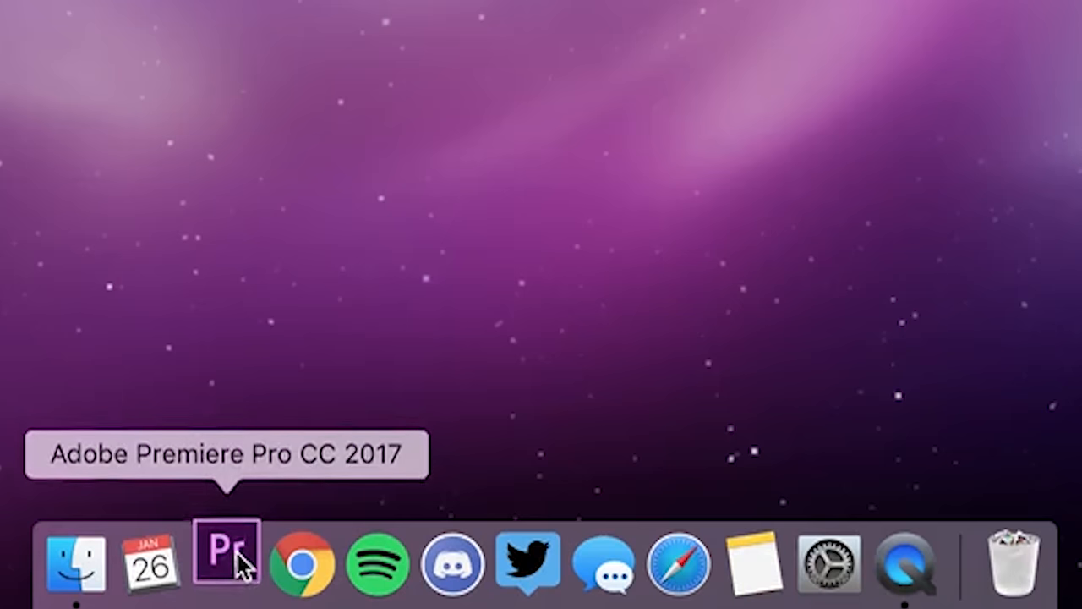
left_click(241, 565)
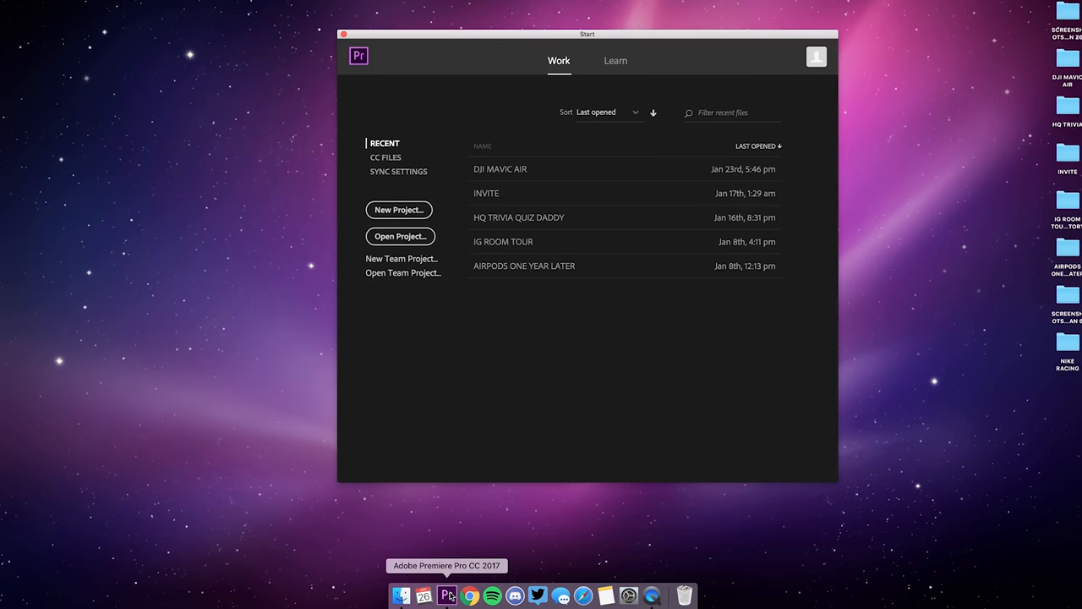
- Create the project HOW TO EDIT VIDEOS located in the desktop's HOW TO EDIT VIDEOS IN PREMIERE folder
left_click(401, 215)
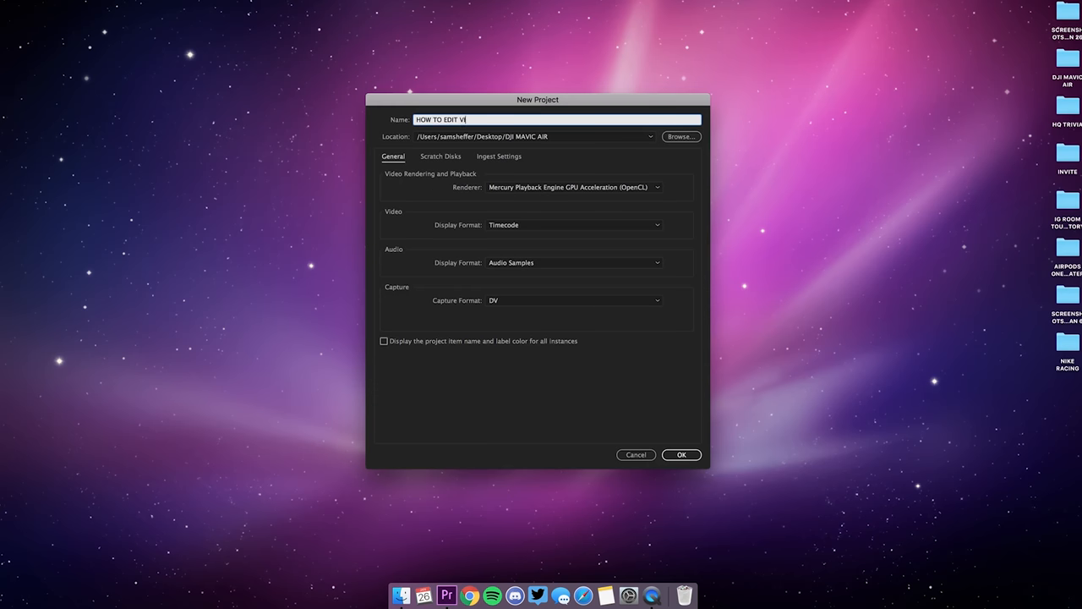
left_click(678, 138)
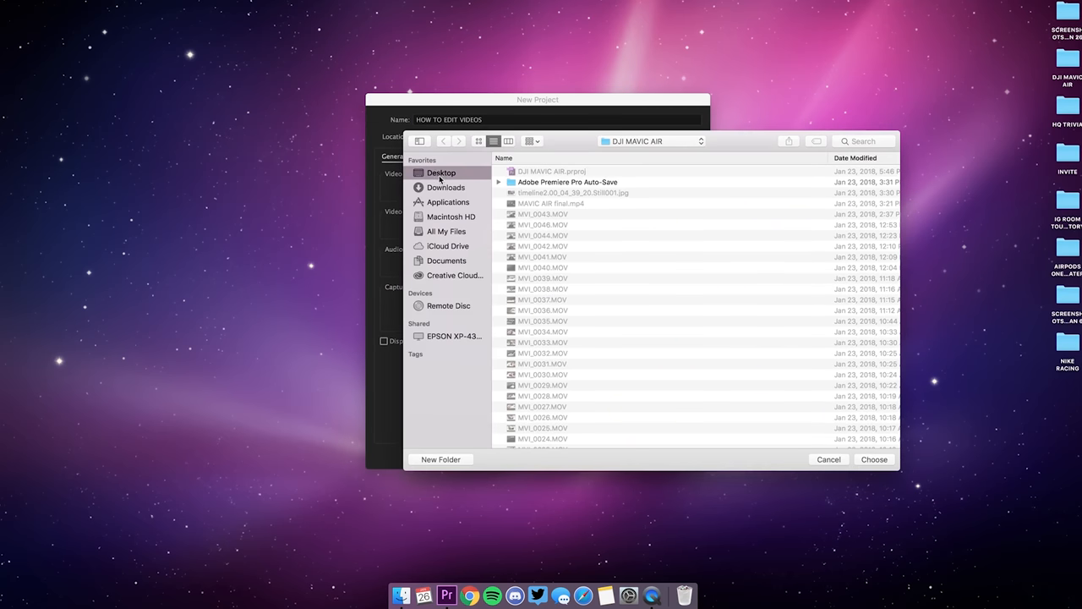
left_click(440, 176)
double_click(592, 172)
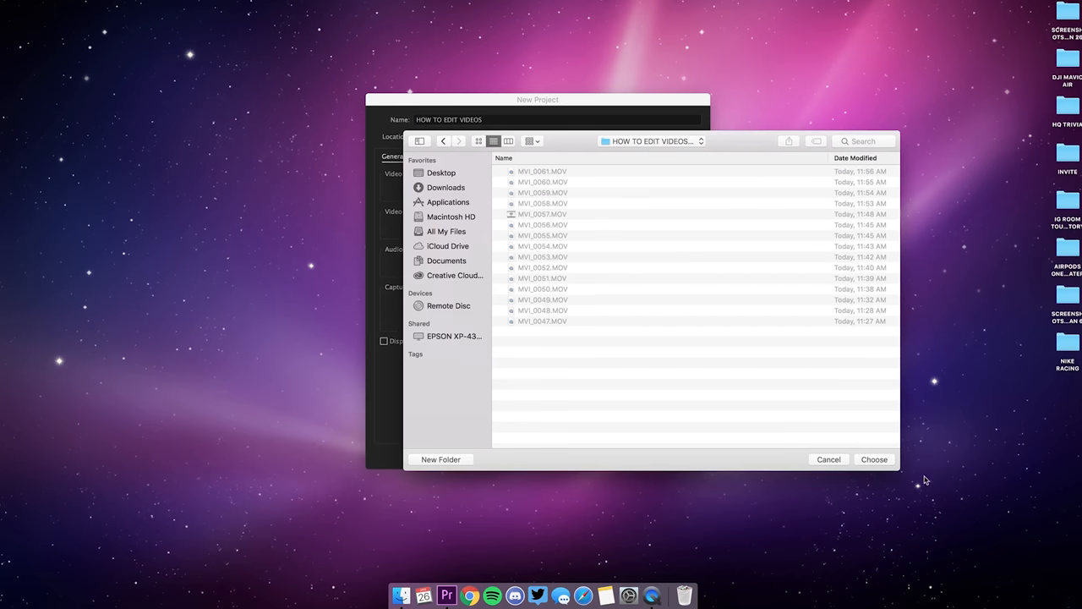
left_click(876, 459)
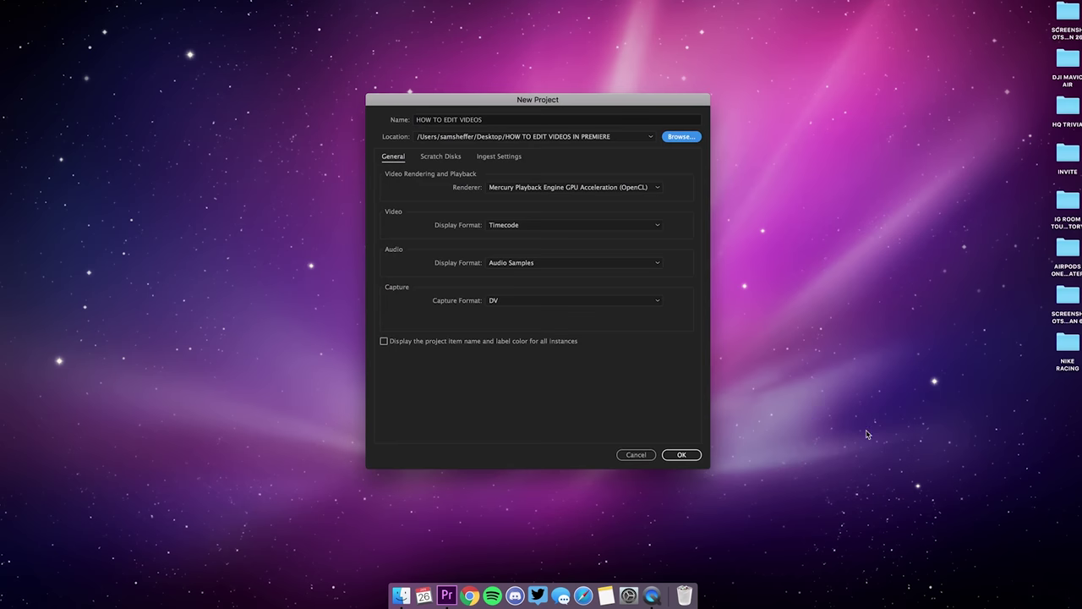
left_click(694, 454)
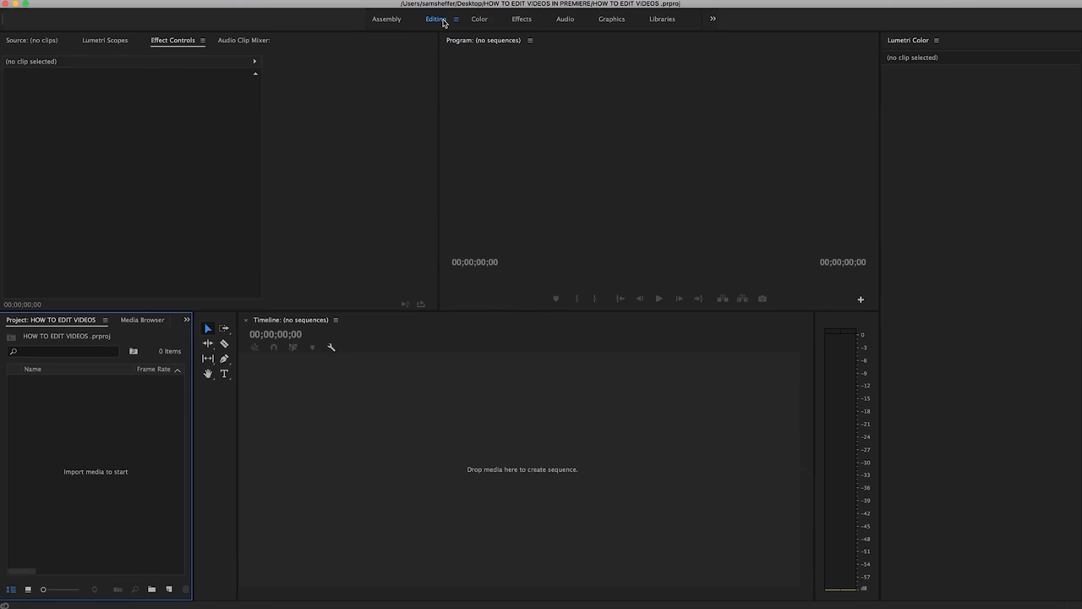
- Import the fifteen clips MVI_0047.MOV through MVI_0061.MOV via the Project panel's Import command
left_click(76, 430)
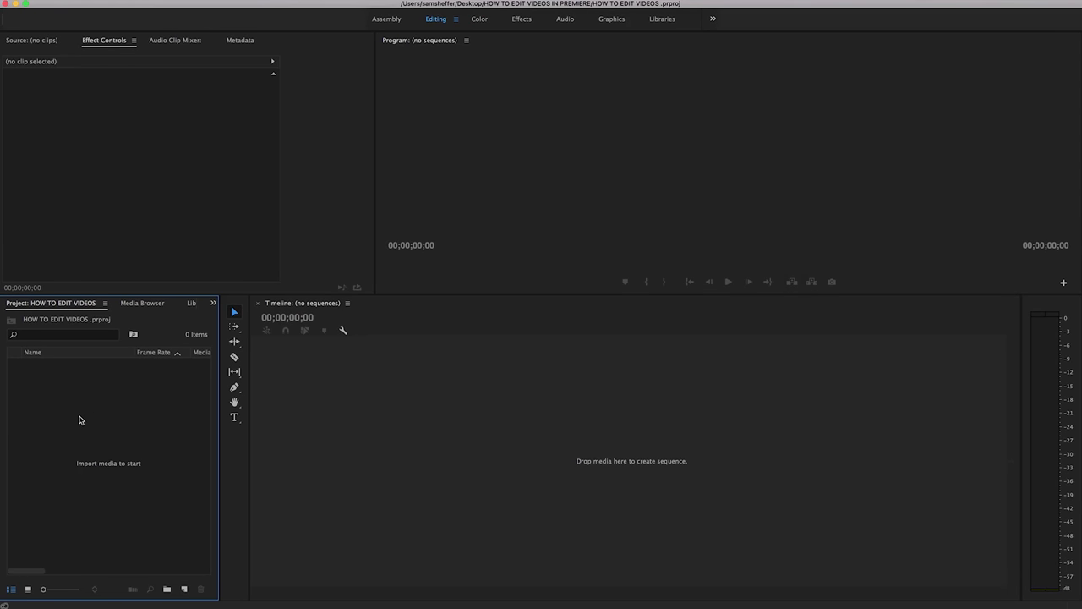
right_click(79, 420)
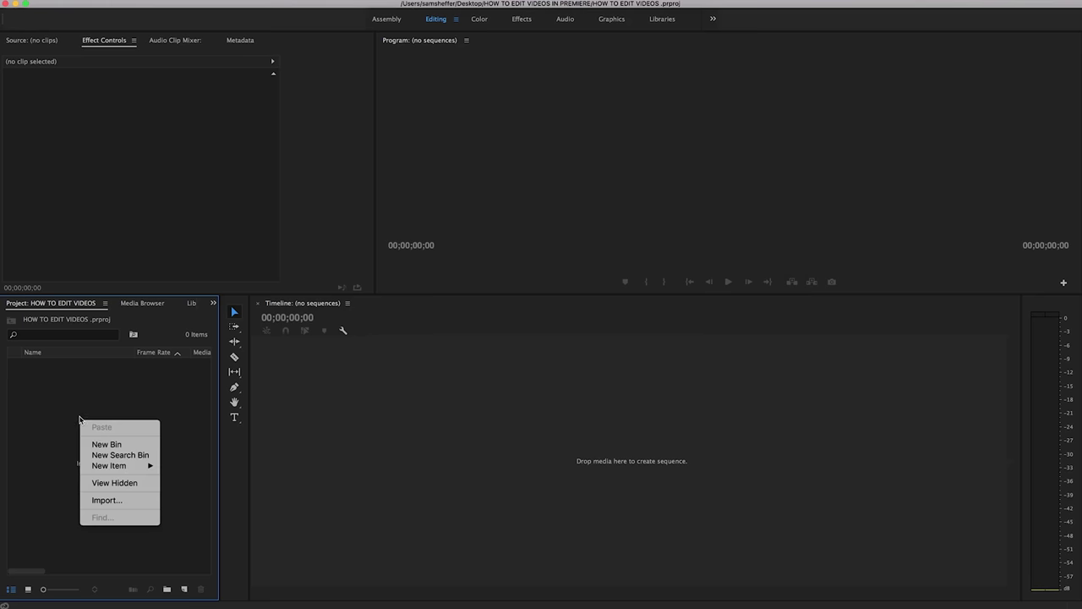
left_click(137, 500)
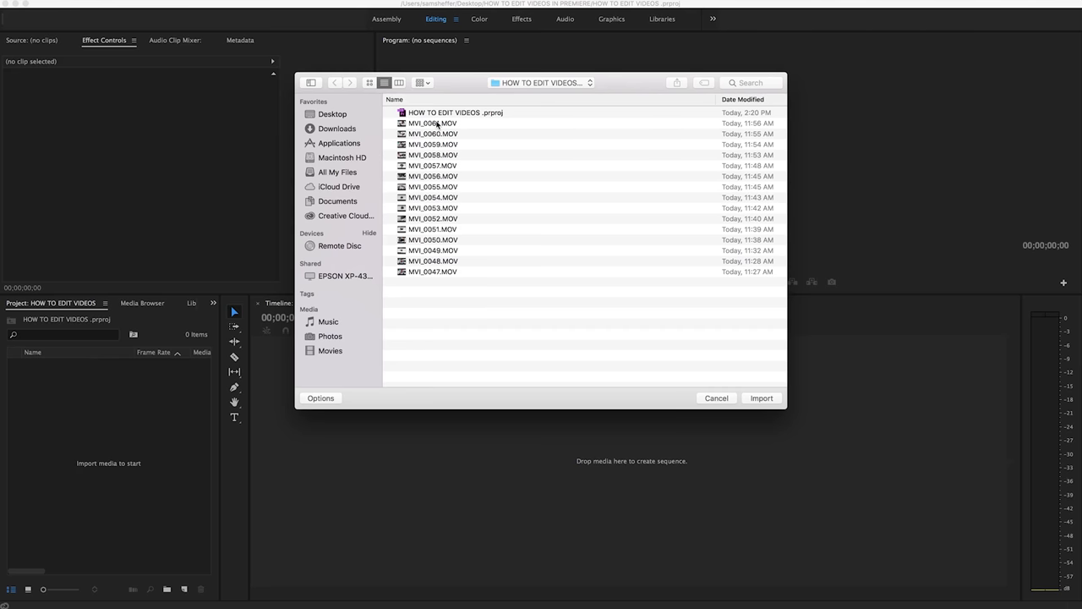
left_click(437, 125)
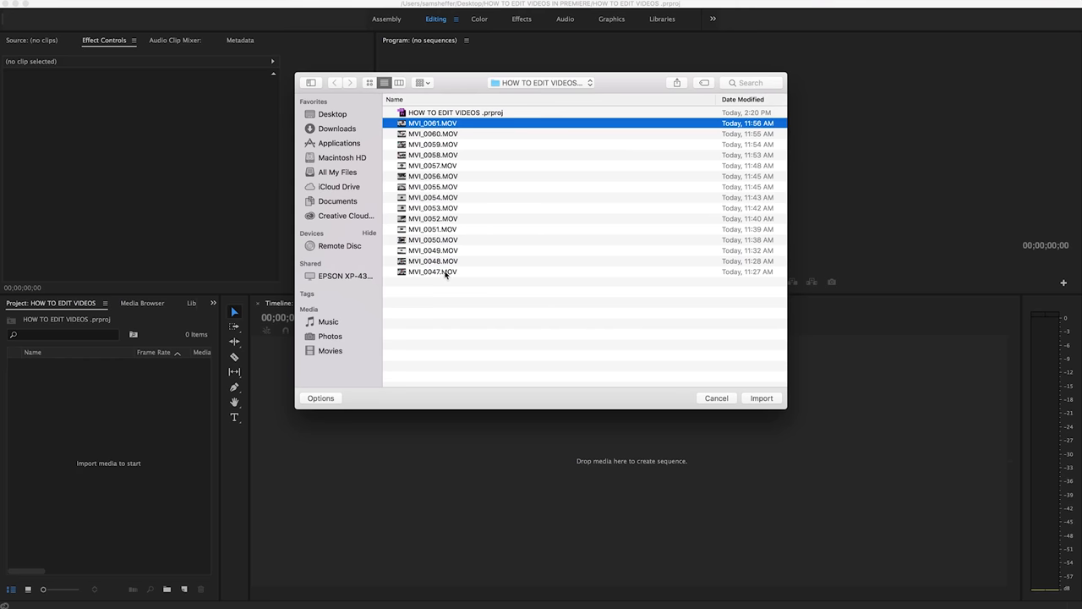
left_click(446, 272, "shift")
key("Return")
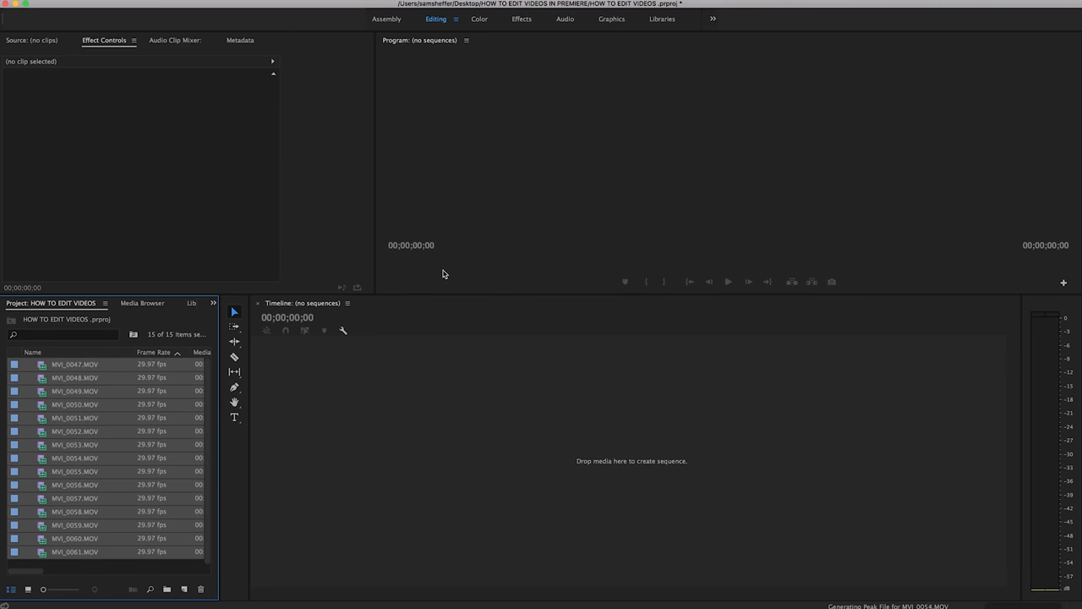
- Make a sequence from MVI_0047.MOV on the timeline and rename it 'sequence'
left_click(77, 447)
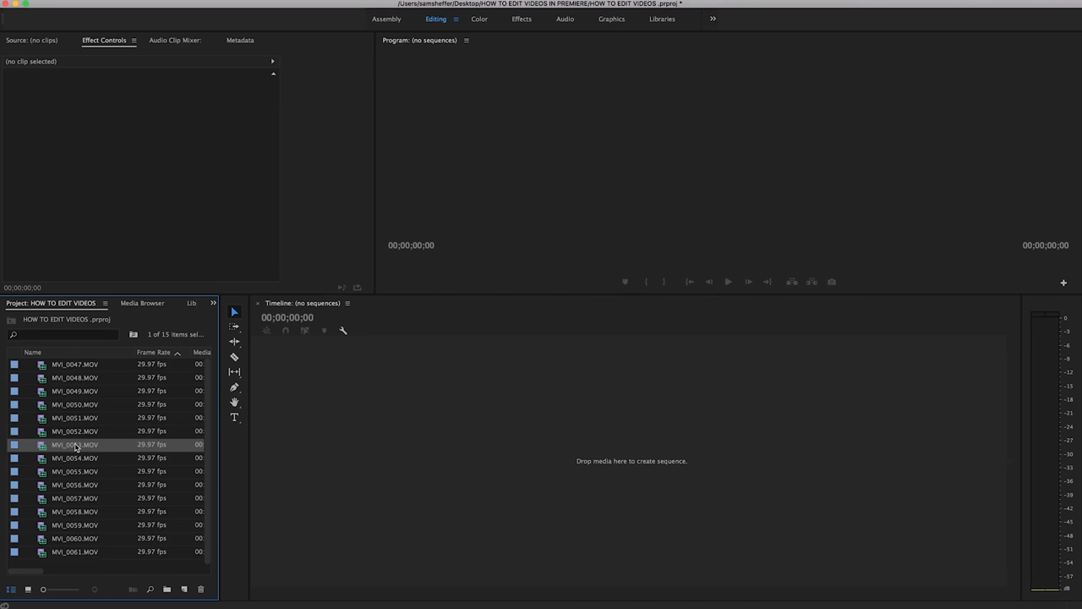
left_click(36, 366)
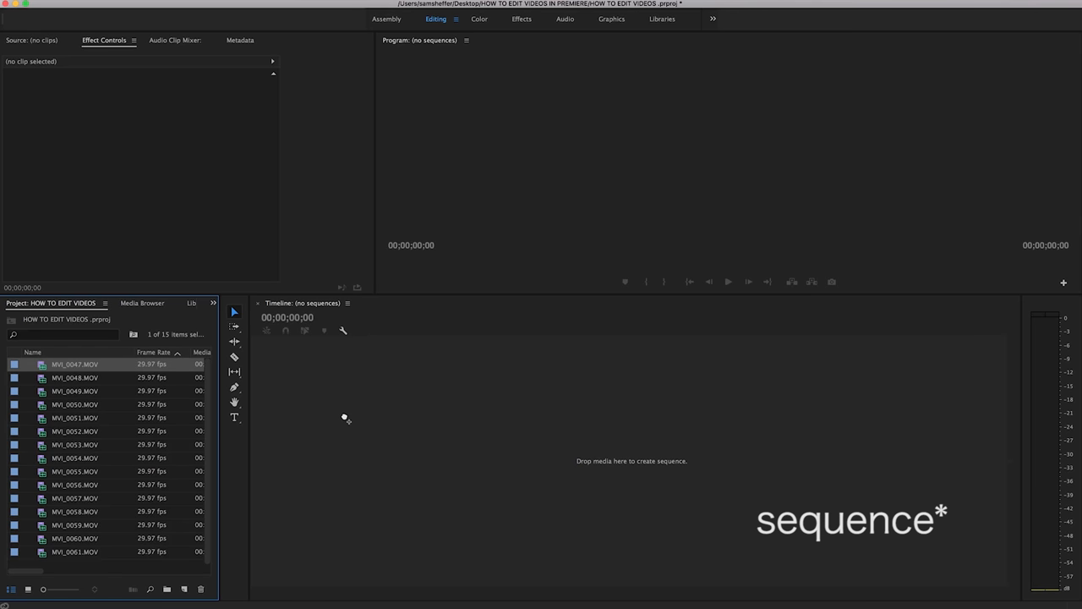
left_click_drag(362, 427, 368, 426)
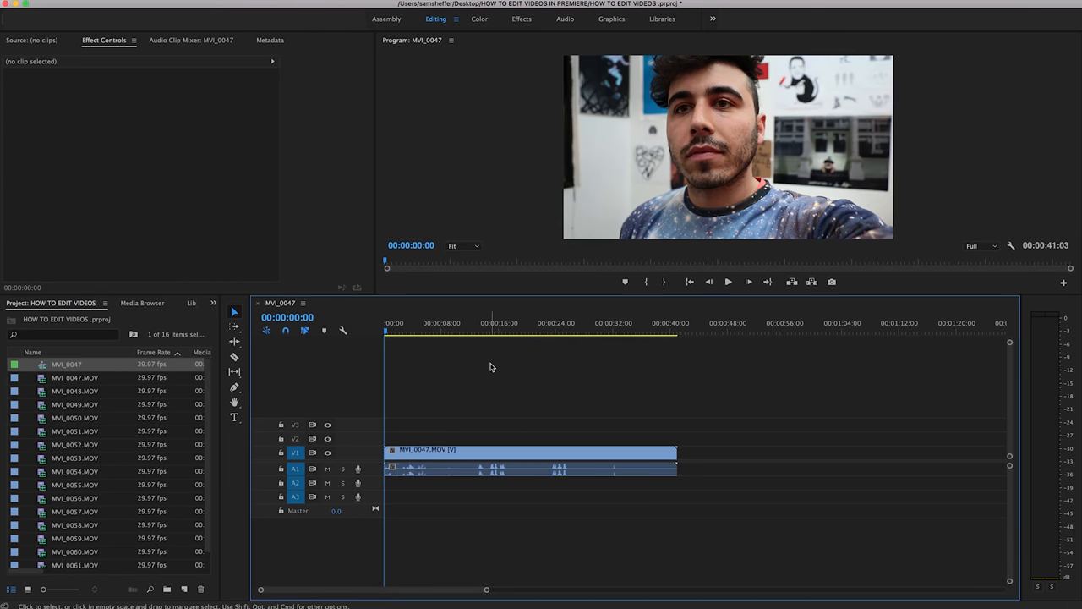
left_click(69, 365)
type("sequence")
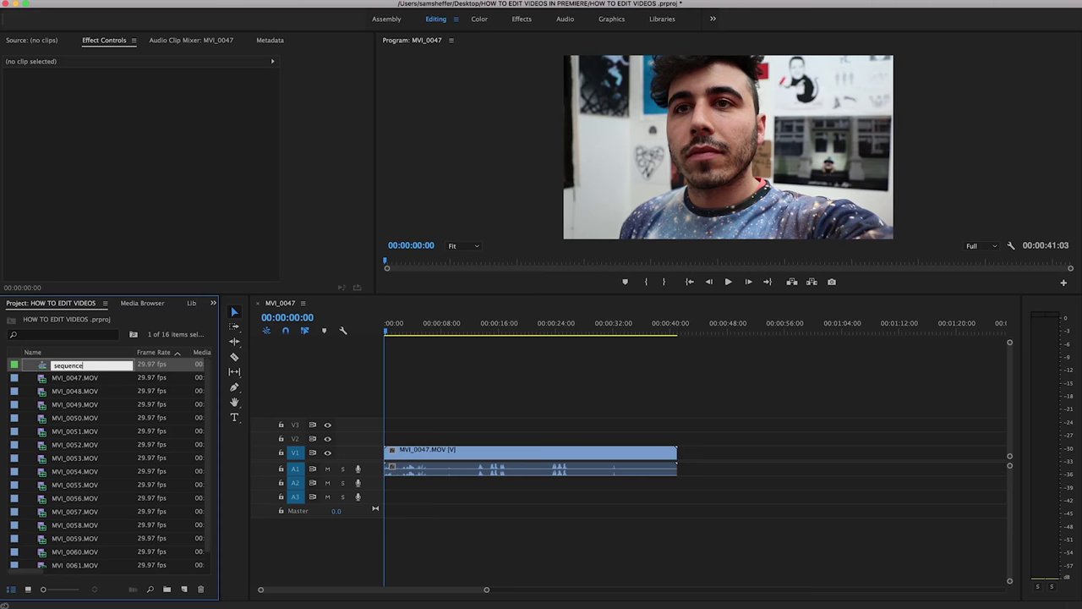
key("Tab")
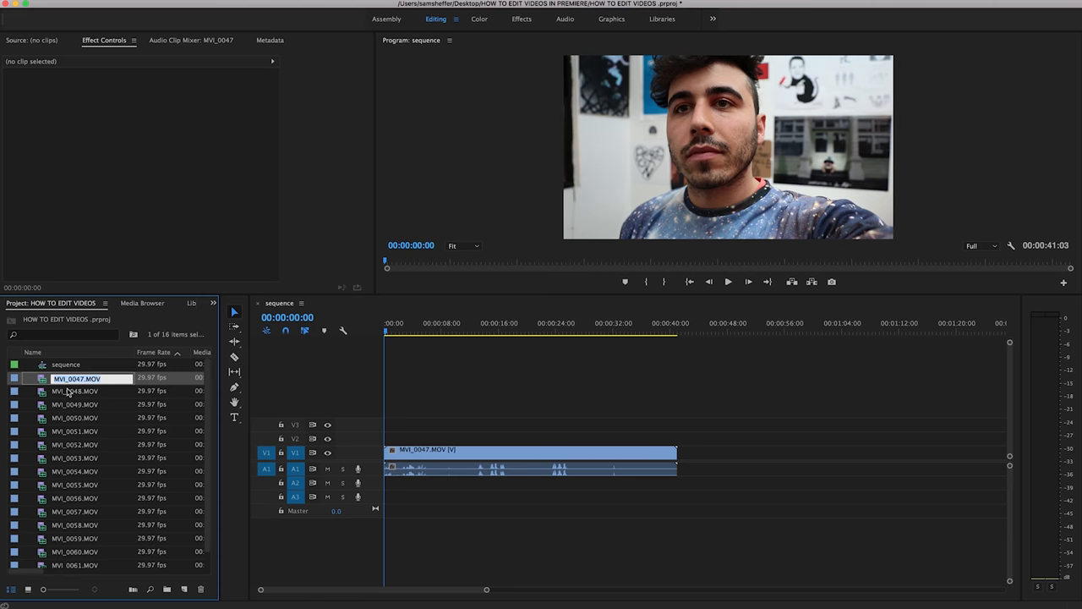
- Leave MVI_0047.MOV unrenamed and load it in the Source monitor for preview
key("Escape")
left_click(43, 373)
double_click(44, 381)
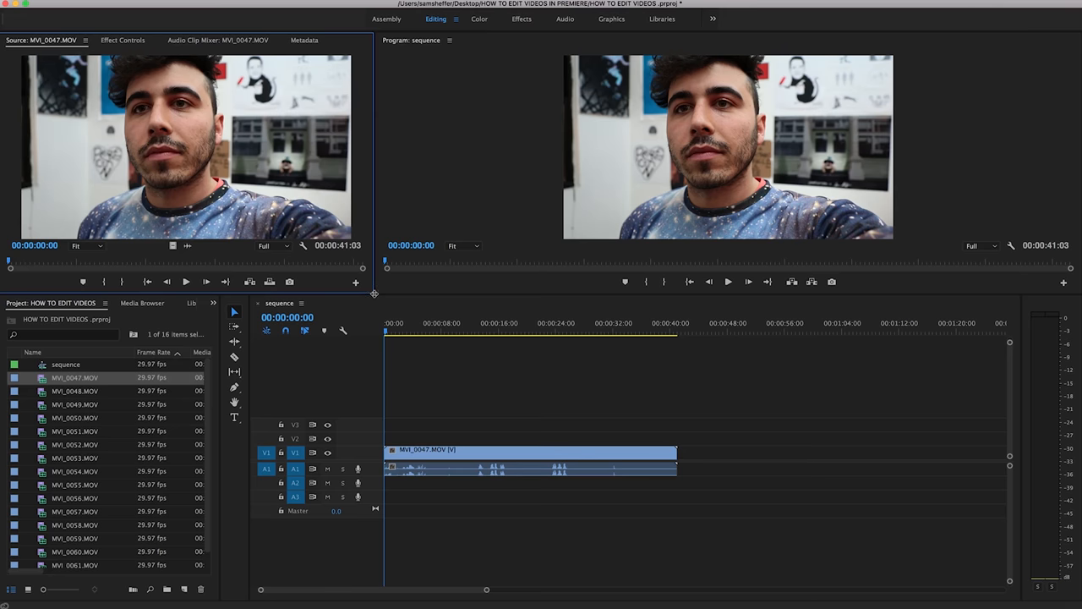
- Skim MVI_0047, then mark MVI_0048's take in at 00:00:08:15 and out after playback
left_click_drag(375, 293, 479, 305)
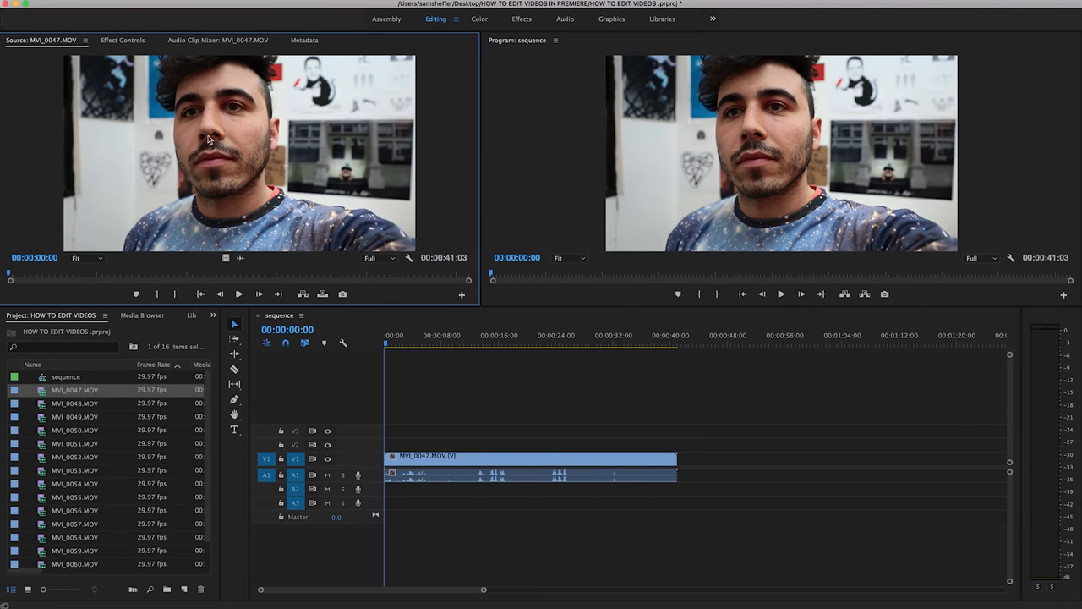
left_click_drag(11, 279, 405, 275)
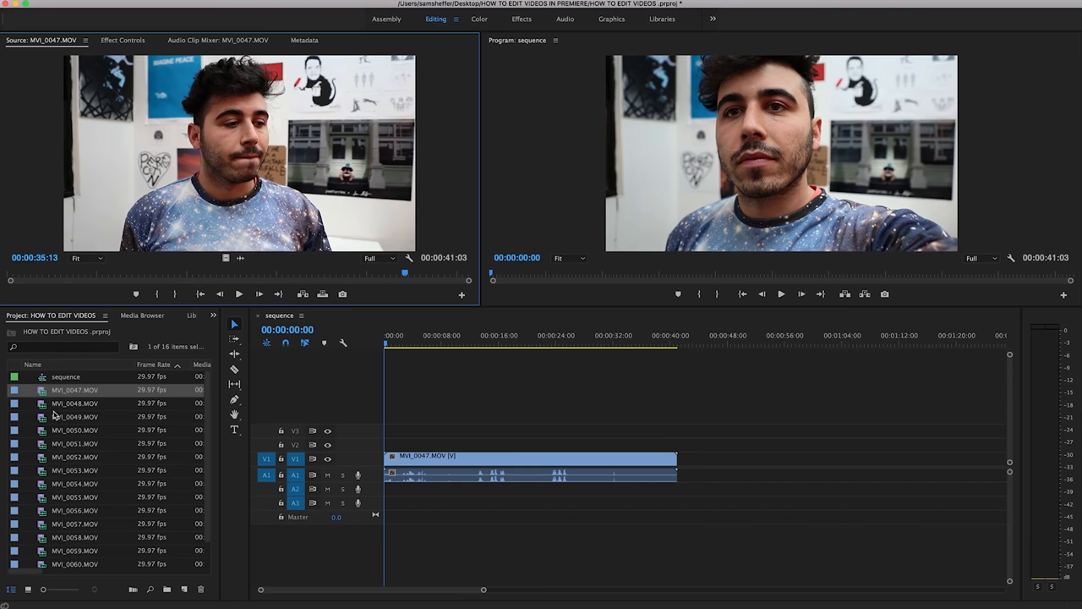
double_click(41, 406)
left_click_drag(30, 279, 46, 273)
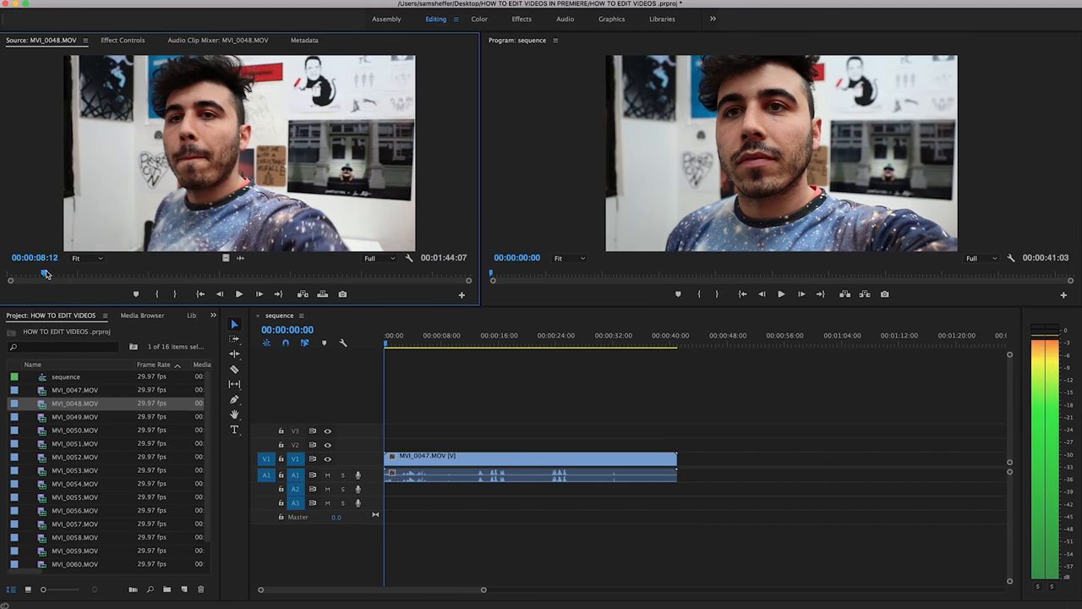
key("i")
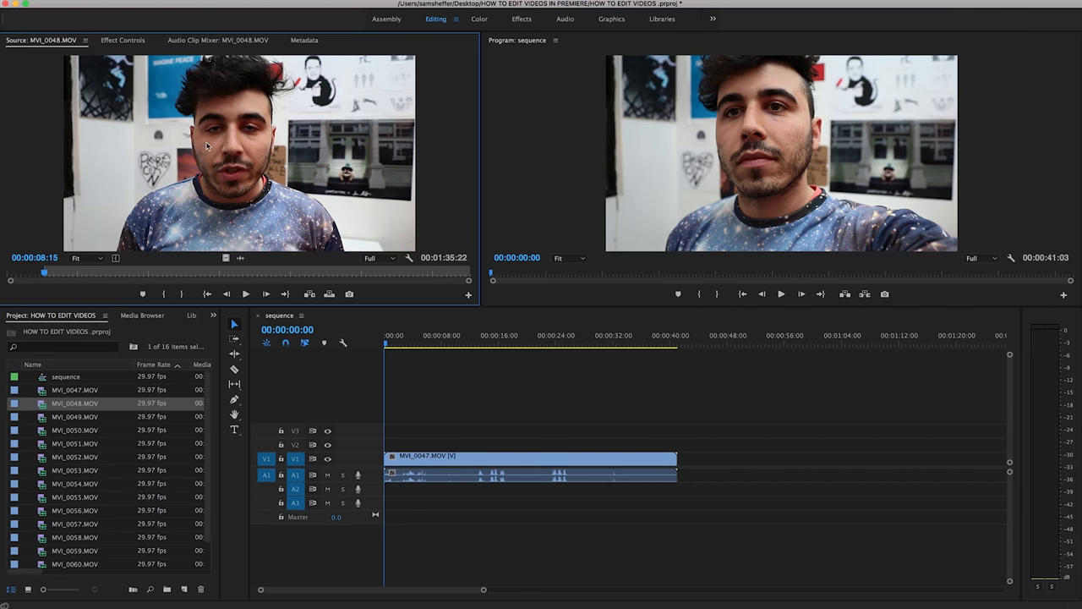
key("space")
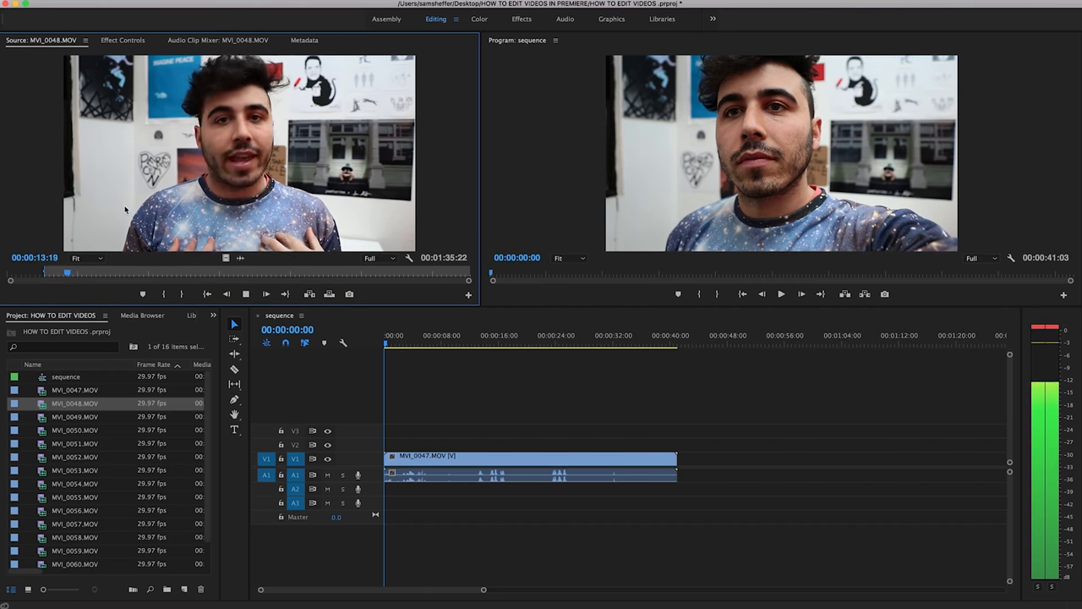
key("space")
key("o")
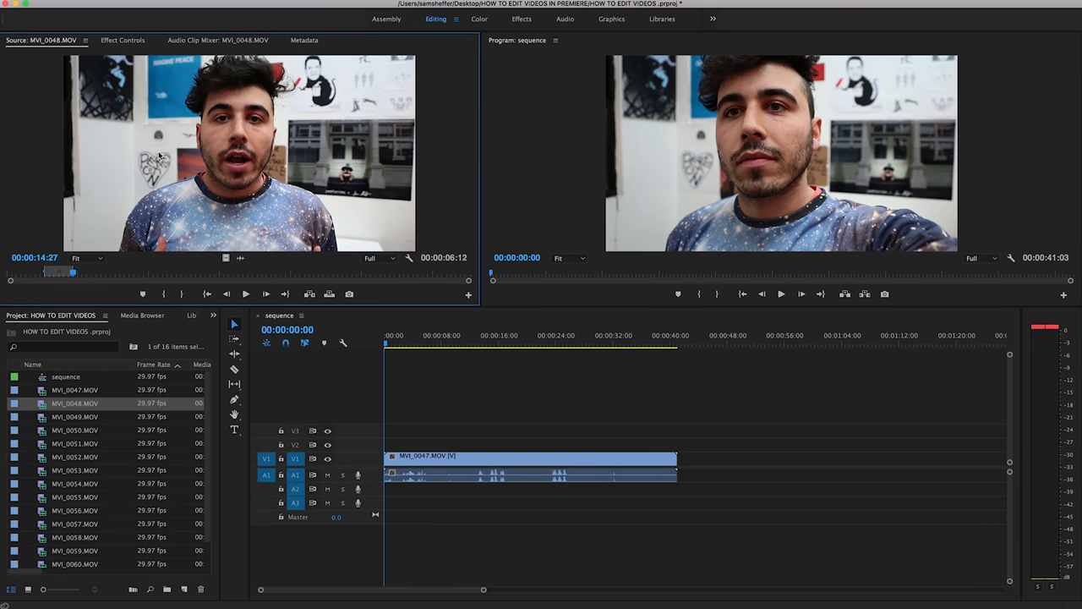
- Drop the marked MVI_0048 take onto V1/A1 after MVI_0047, near 47 seconds
left_click_drag(299, 182, 695, 451)
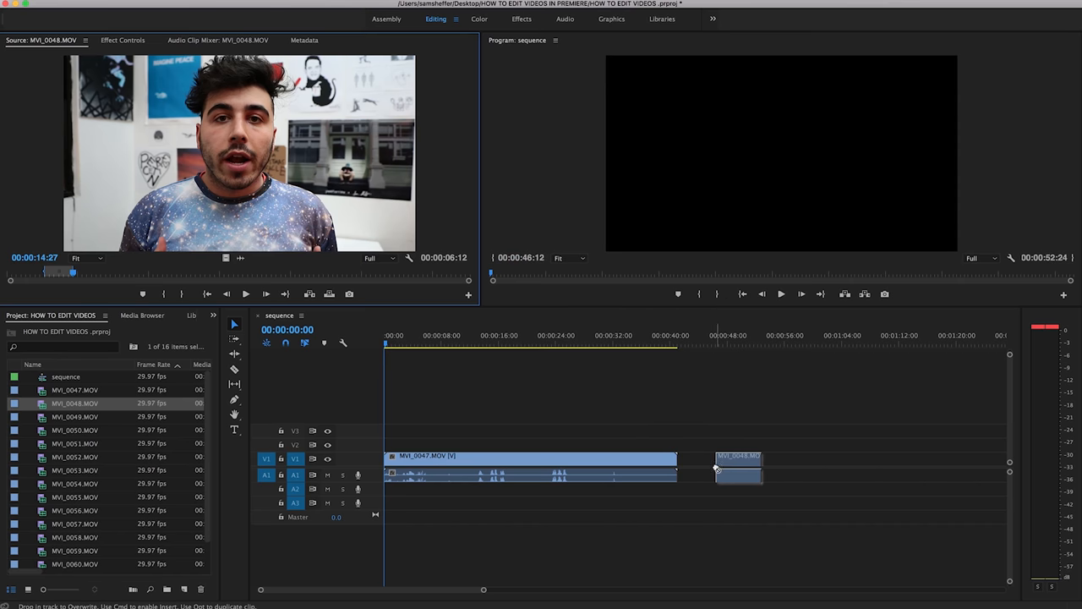
left_click_drag(695, 451, 722, 456)
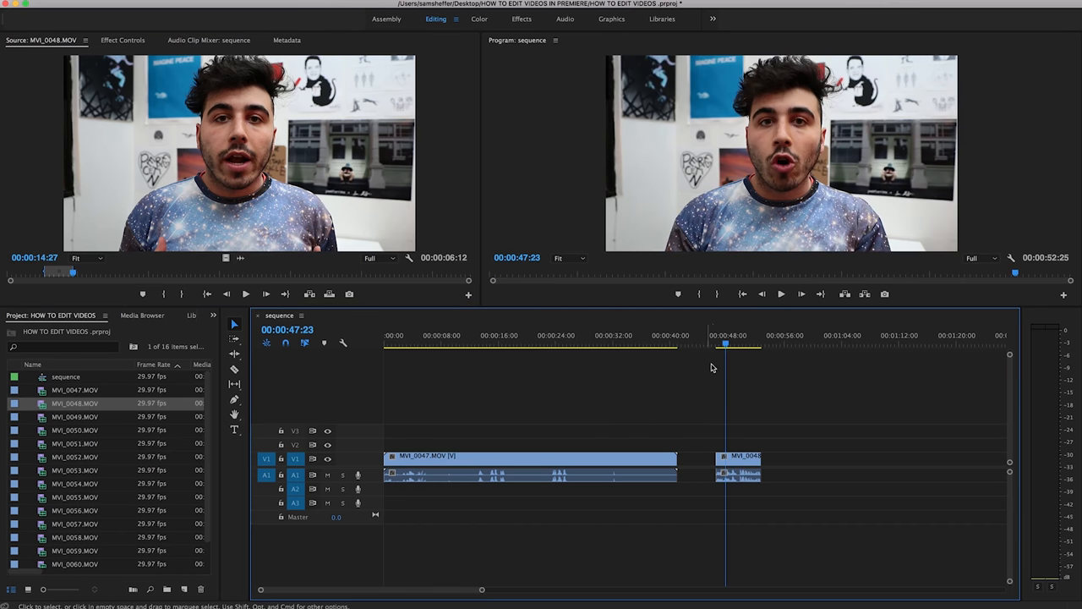
- Add MVI_0059, MVI_0060 and MVI_0061 to the end of the sequence
left_click(584, 461)
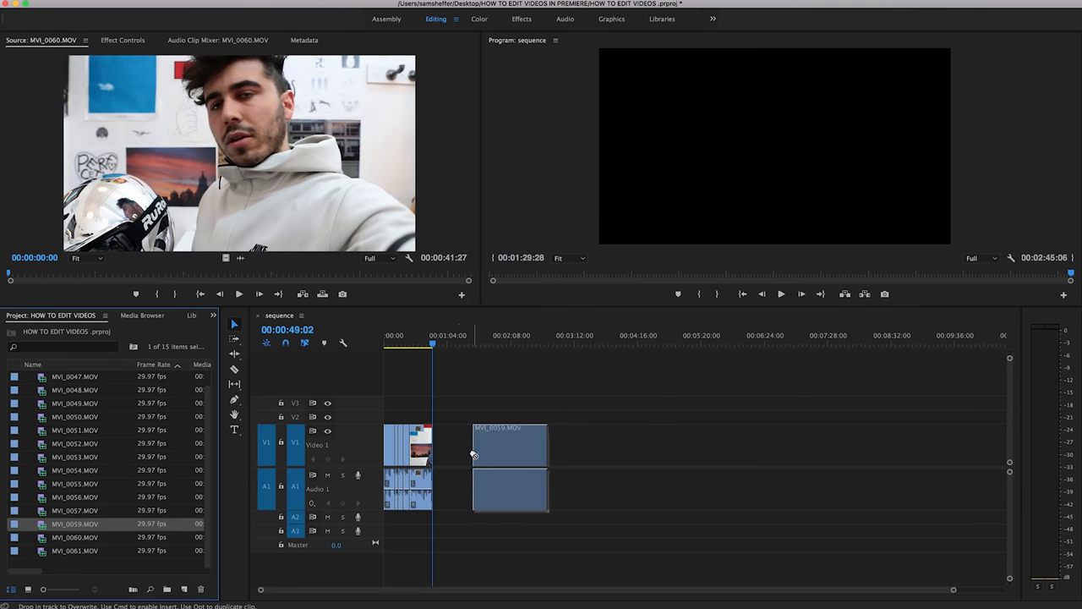
left_click_drag(463, 451, 471, 452)
mouse_move(74, 537)
left_mouse_down()
mouse_move(580, 459)
mouse_move(564, 457)
left_mouse_up()
double_click(40, 552)
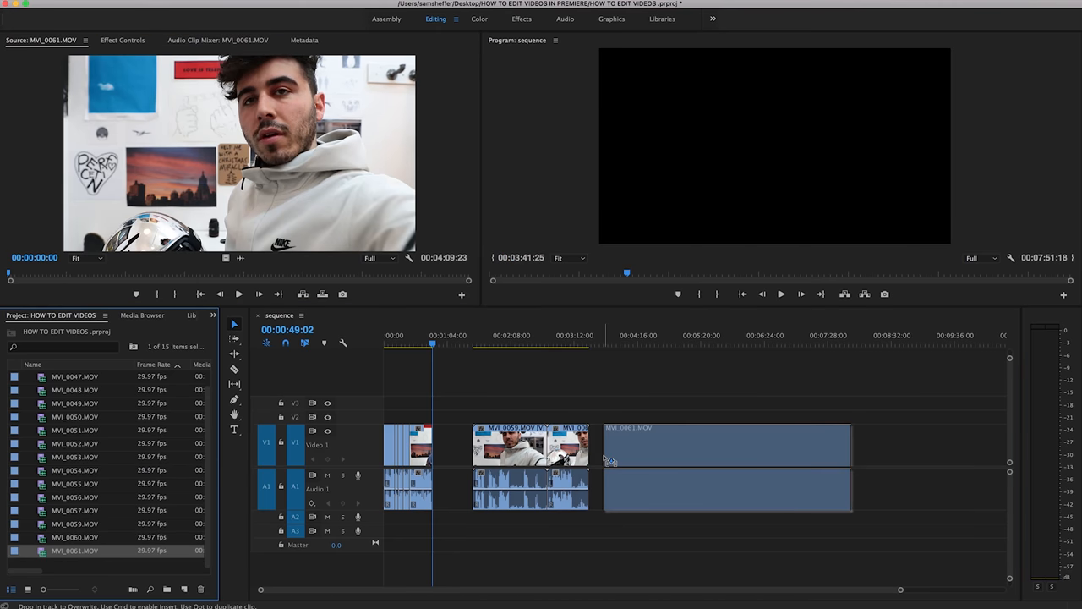
left_click_drag(40, 552, 592, 457)
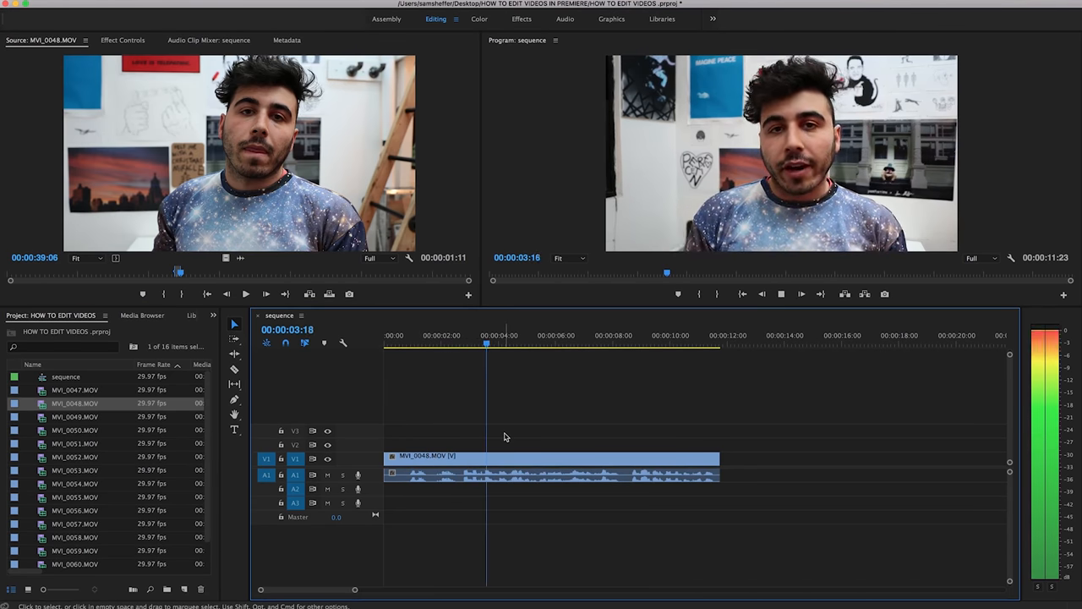
- Expand the tracks to show waveforms and thumbnails, then delete the gap between the second and third clips
double_click(369, 475)
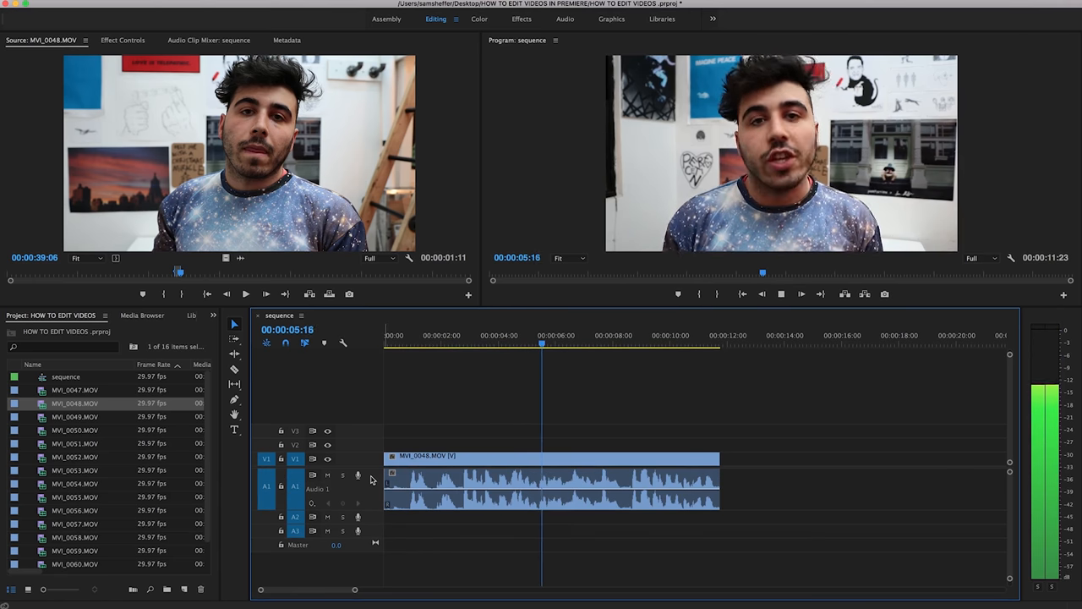
key("space")
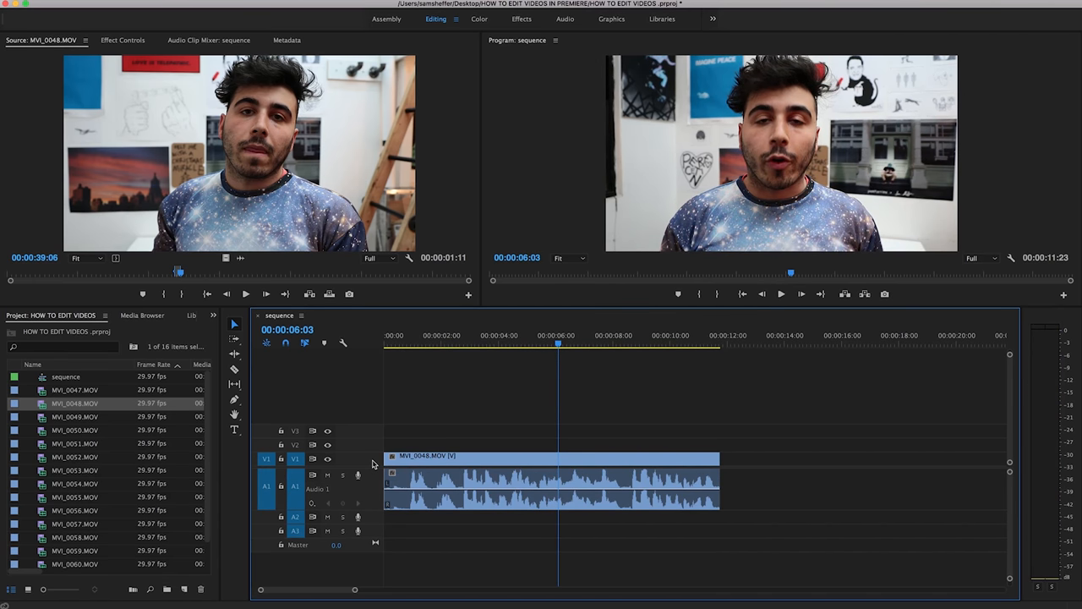
double_click(372, 464)
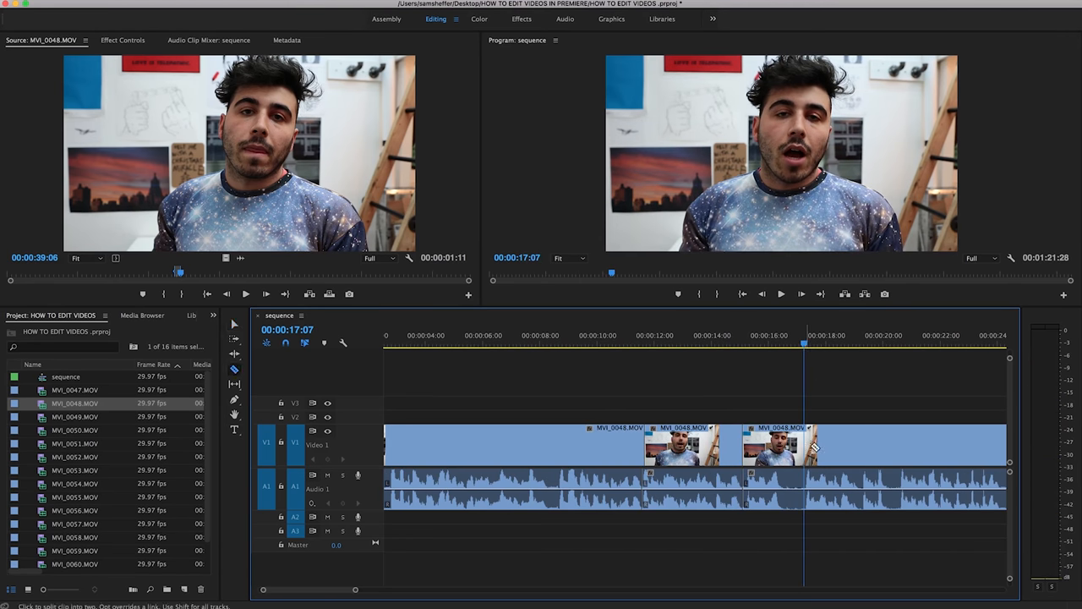
key("minus")
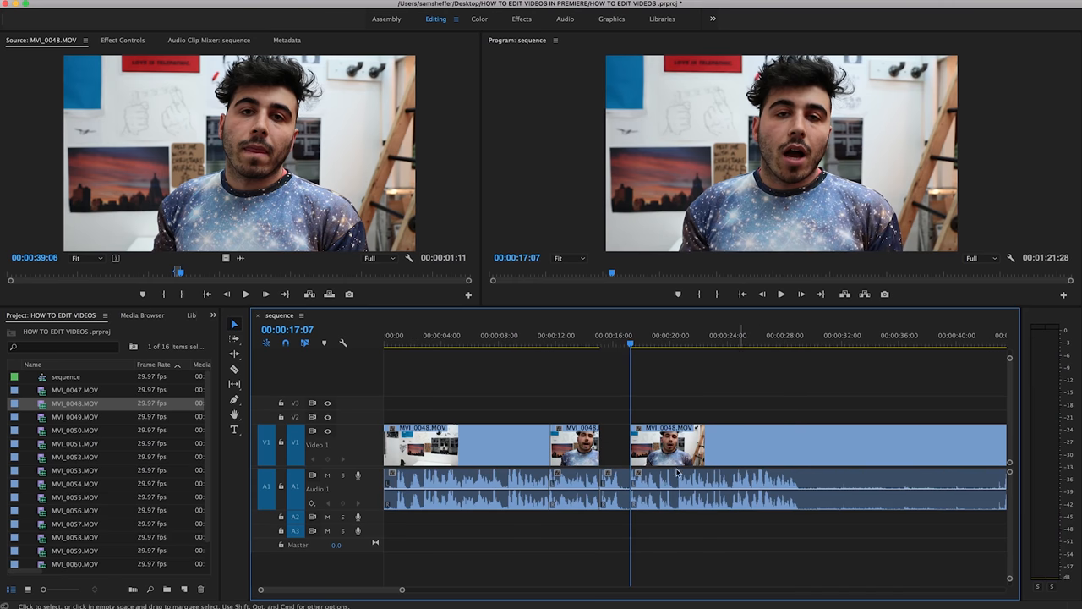
left_click(614, 498)
key("Delete")
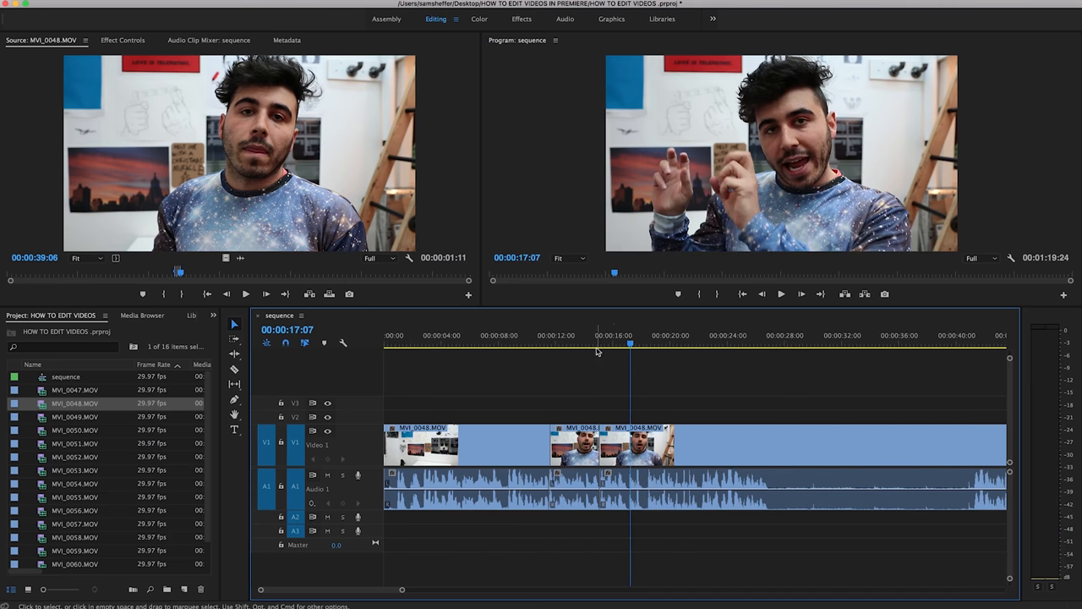
- Play from about 11 seconds and razor-trim the clip's edge back to the playhead near 12:15
left_click(564, 338)
key("equal")
key("equal")
key("equal")
key("equal")
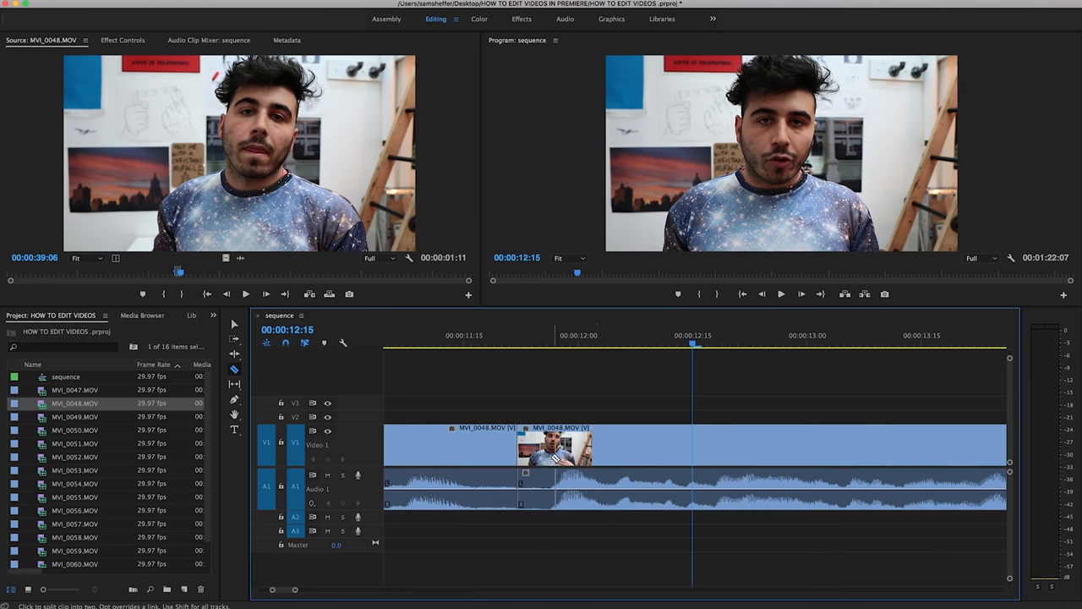
key("minus")
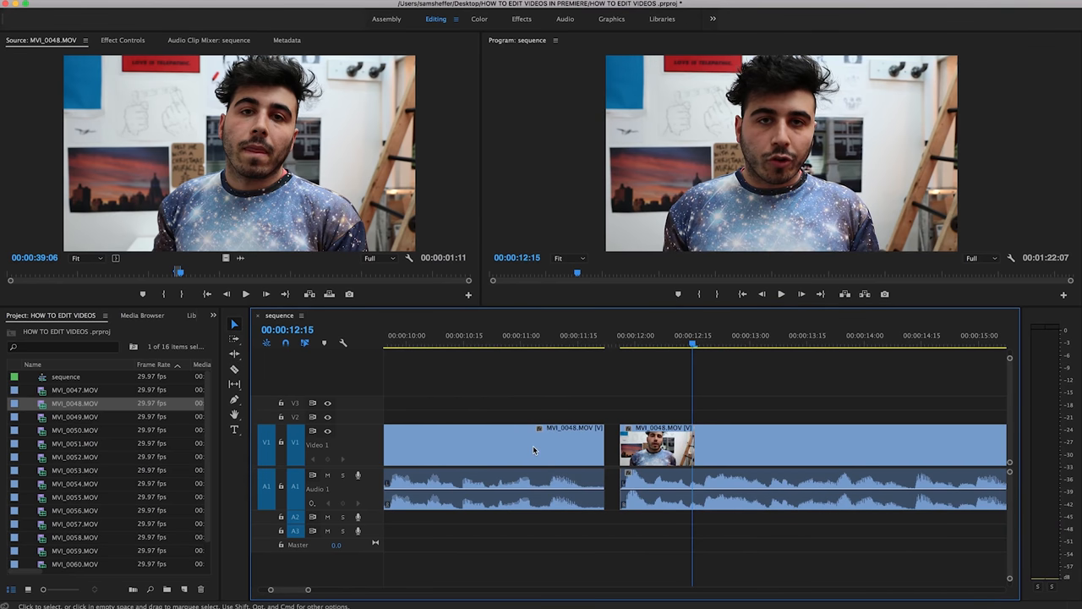
left_click(517, 338)
key("space")
key("space")
key("c")
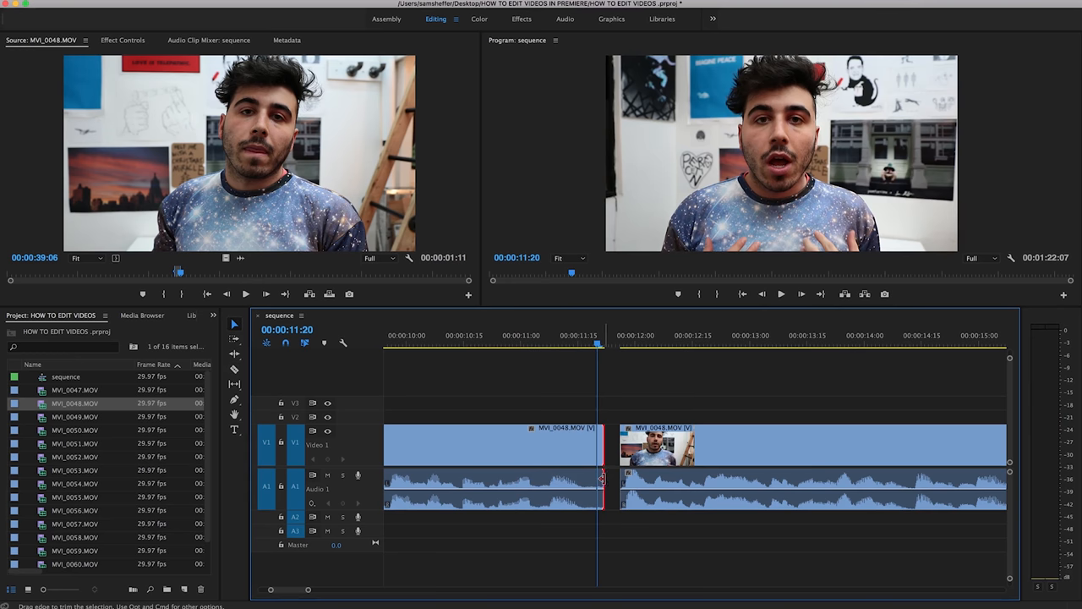
left_click_drag(602, 478, 620, 478)
key("backslash")
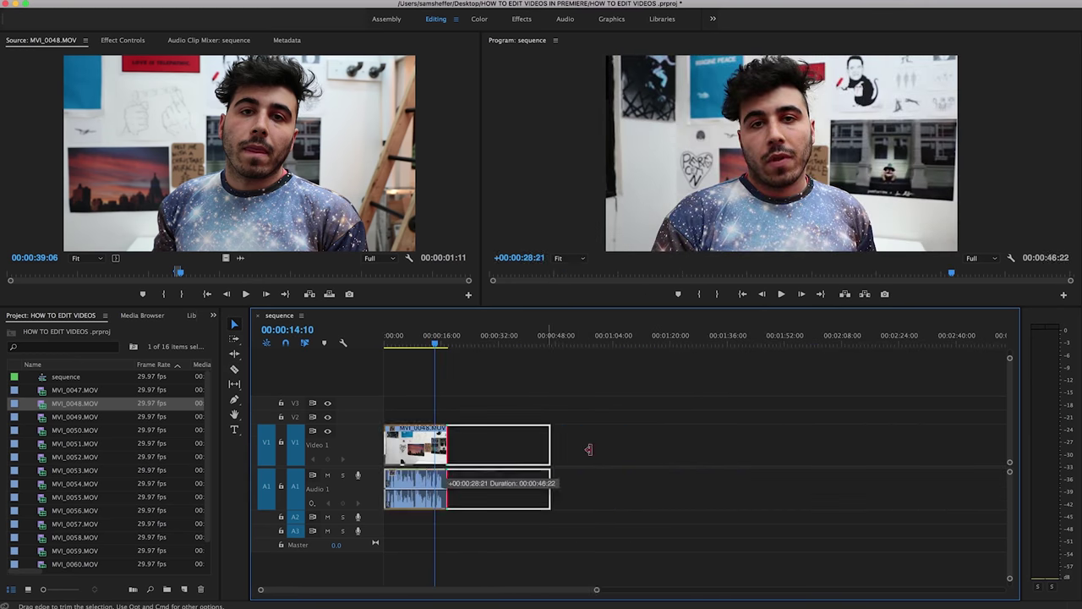
key("equal")
- Ripple-delete the unwanted middle MVI_0048 clip and ready a cut on the first clip
left_click_drag(495, 340, 610, 342)
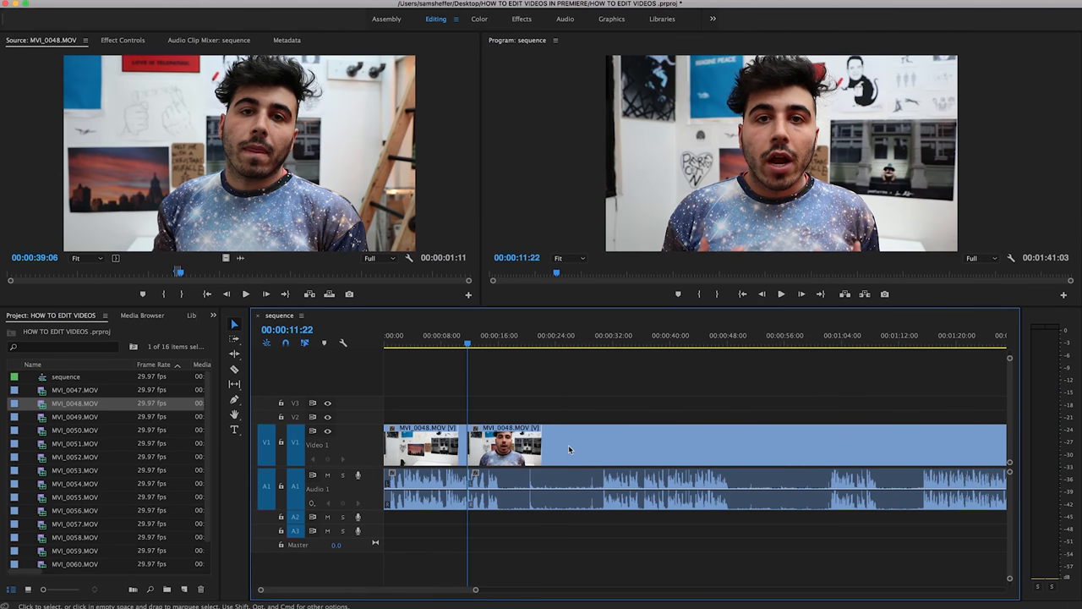
left_click(522, 461)
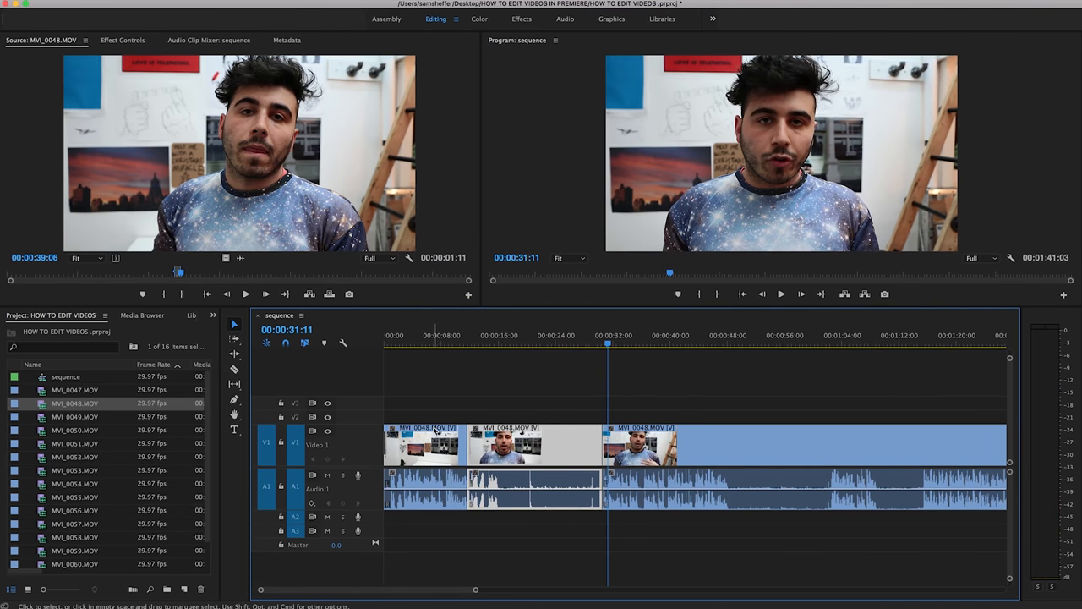
key("shift+Delete")
key("equal")
key("equal")
key("equal")
key("equal")
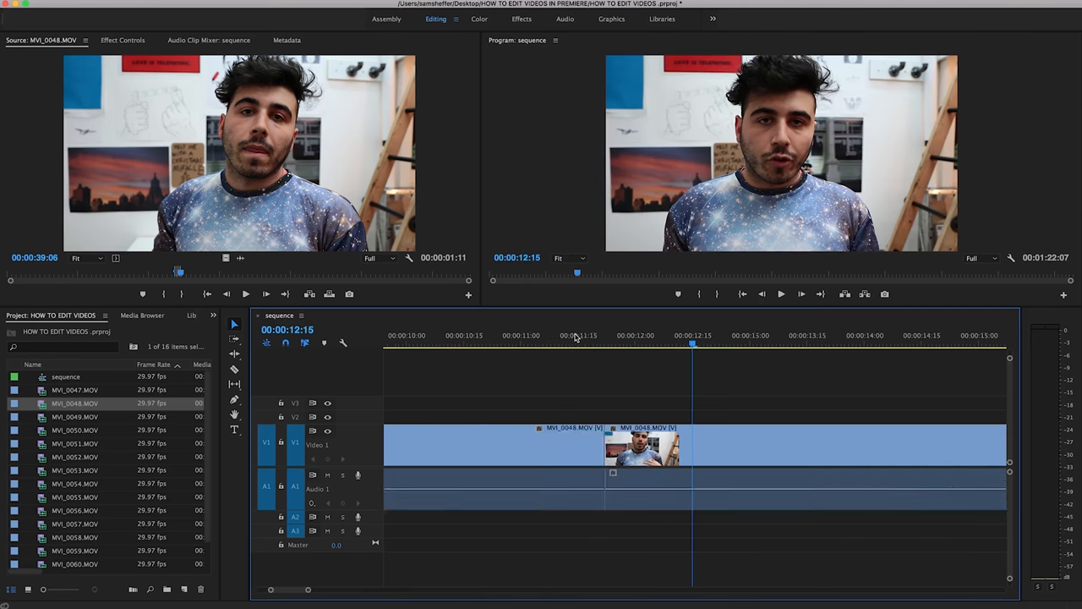
key("c")
key("shift+Left")
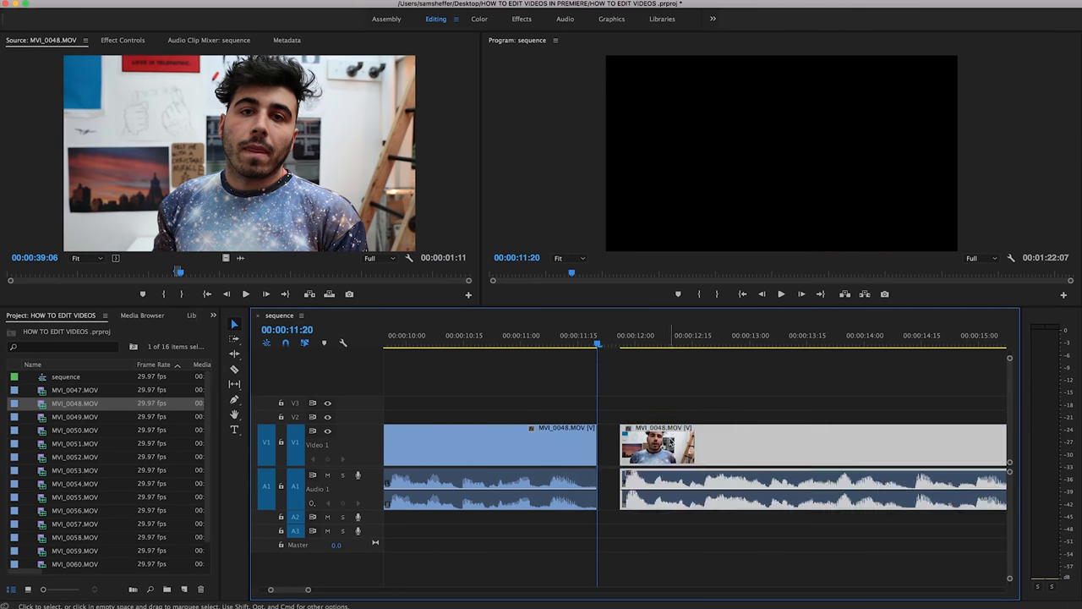
left_click(592, 448)
- Slide the second clip left to close the gap, review it, and park the playhead at 11:15
key("equal")
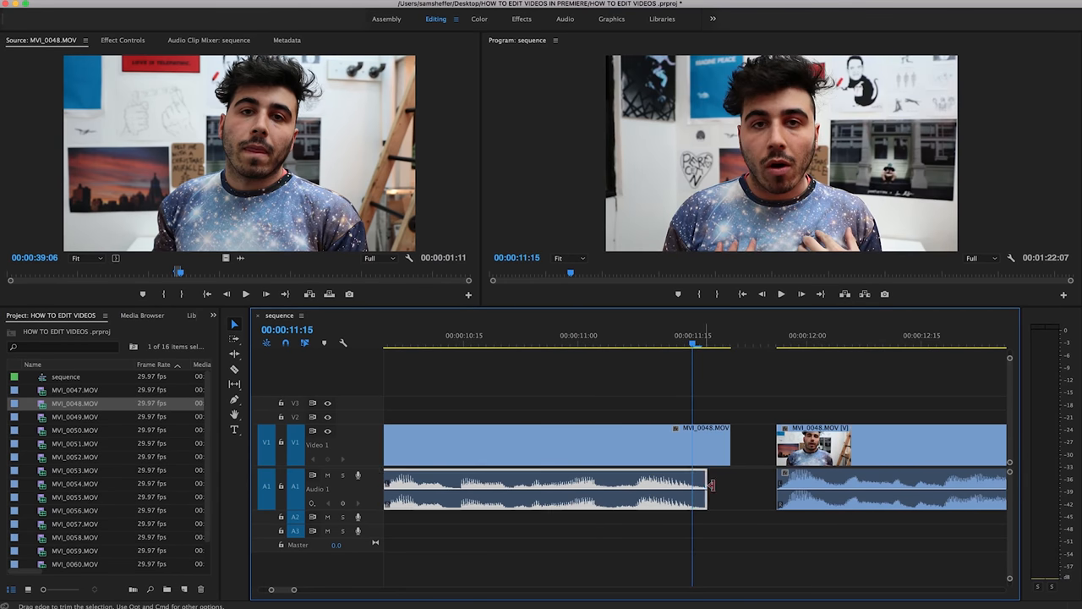
left_click_drag(811, 448, 744, 448)
left_click(719, 344)
key("space")
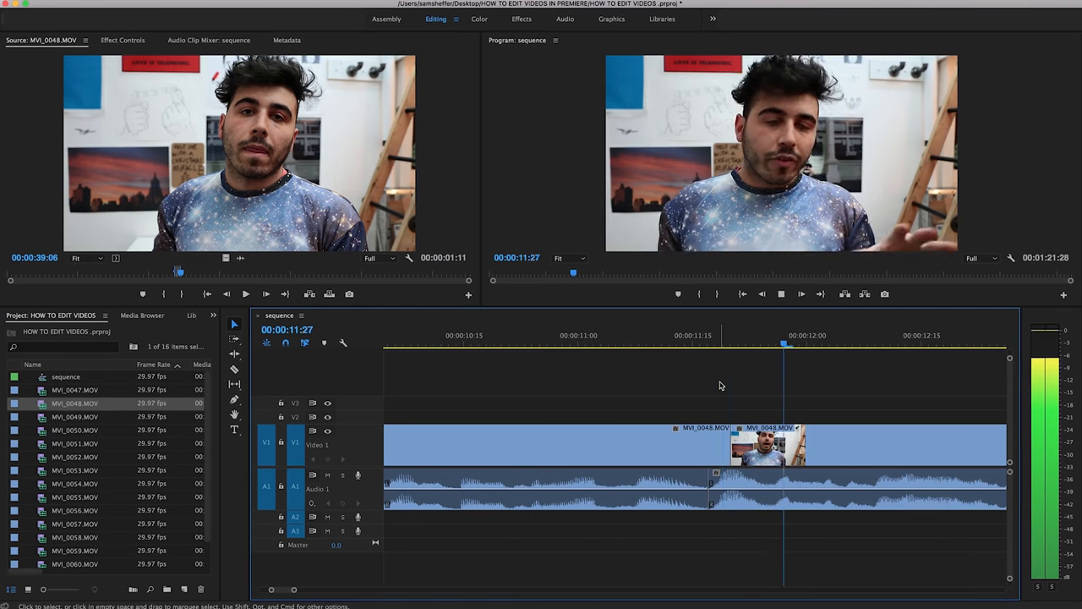
key("space")
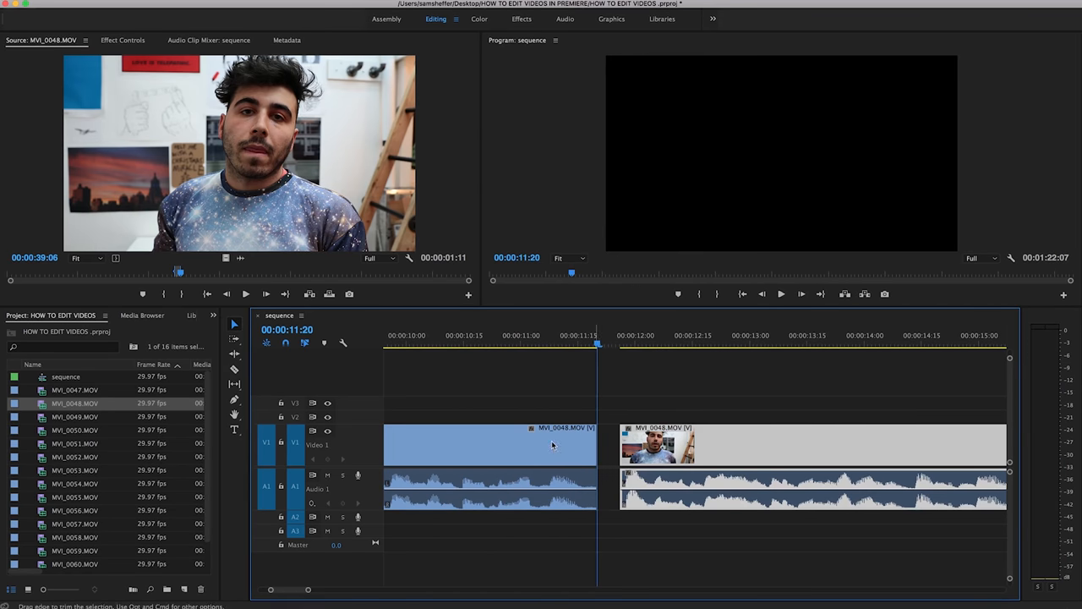
key("ctrl+z")
left_click(579, 339)
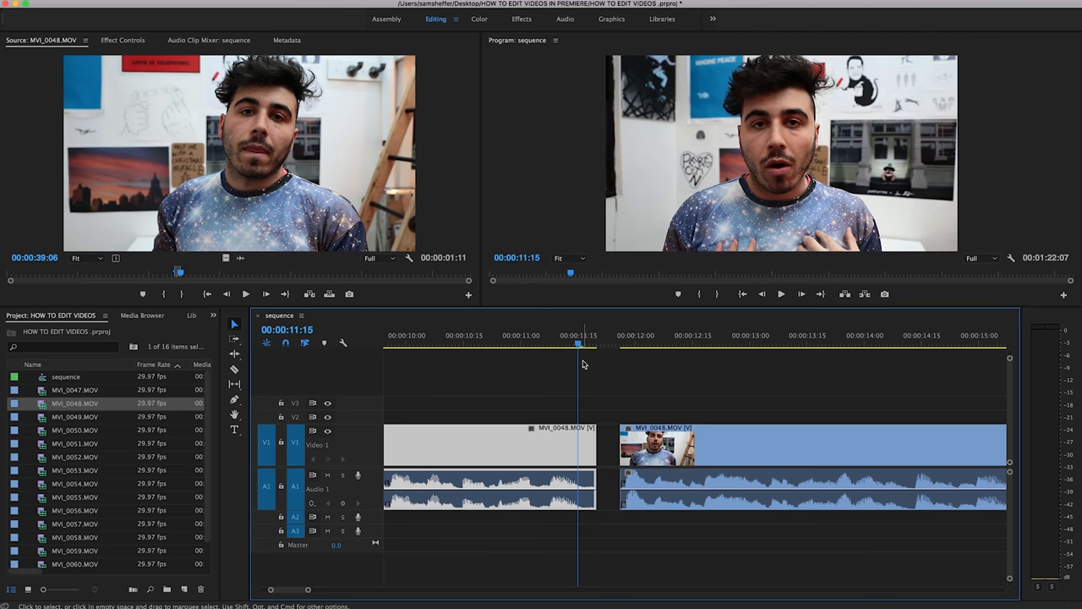
key("equal")
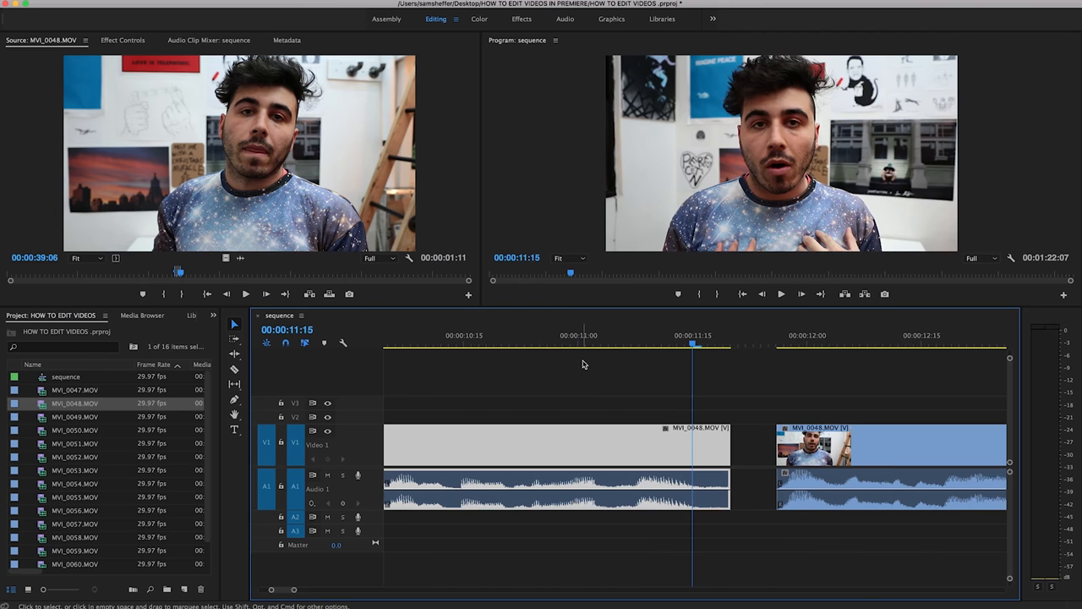
- Unlink the first clip, shorten its audio end a few frames, and start the second clip's picture after its audio (J-cut)
key("ctrl+z")
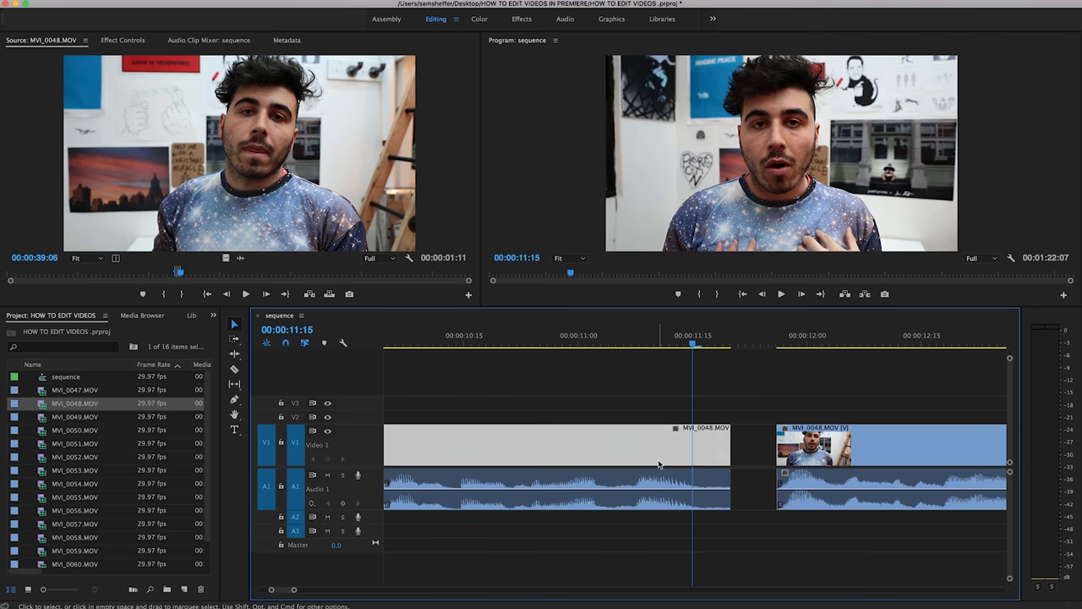
left_click(701, 490, "alt")
left_click_drag(728, 484, 706, 485)
left_click(805, 458)
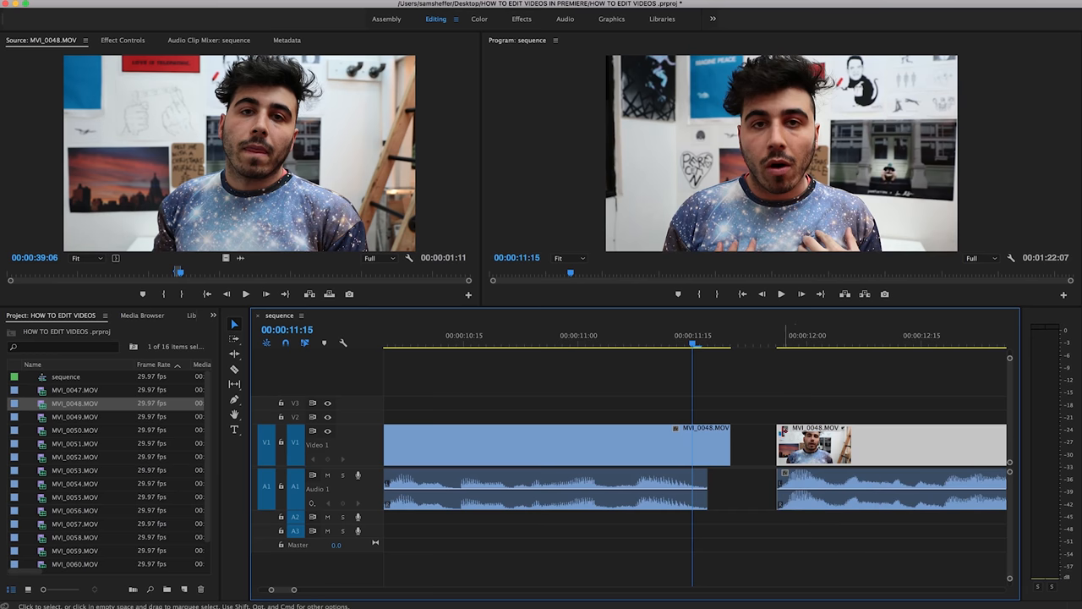
mouse_move(779, 446)
left_mouse_down()
mouse_move(800, 446)
mouse_move(778, 457)
left_mouse_up()
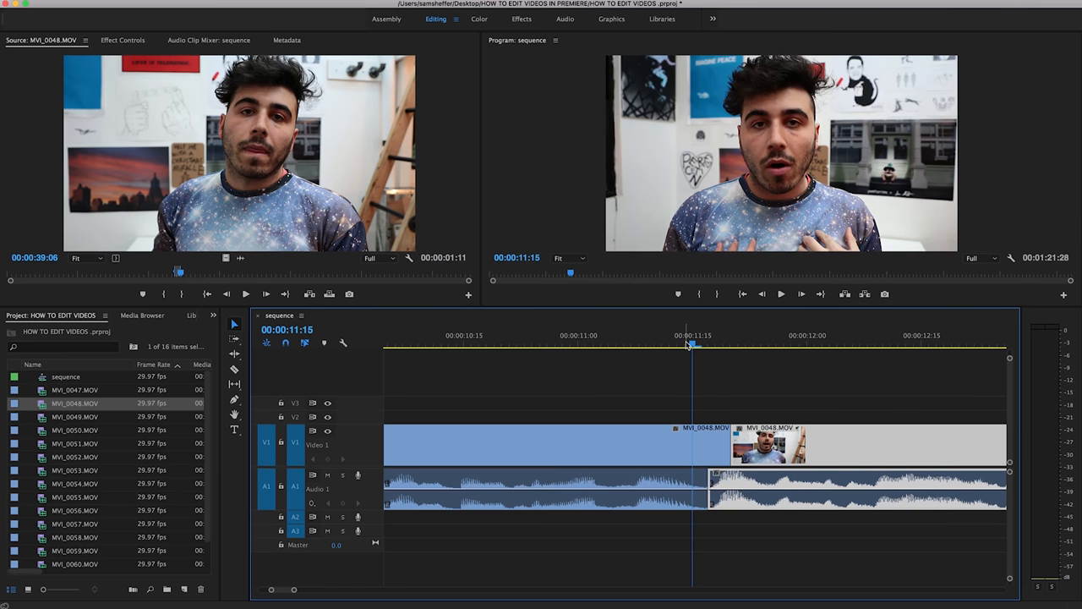
left_click_drag(698, 345, 709, 346)
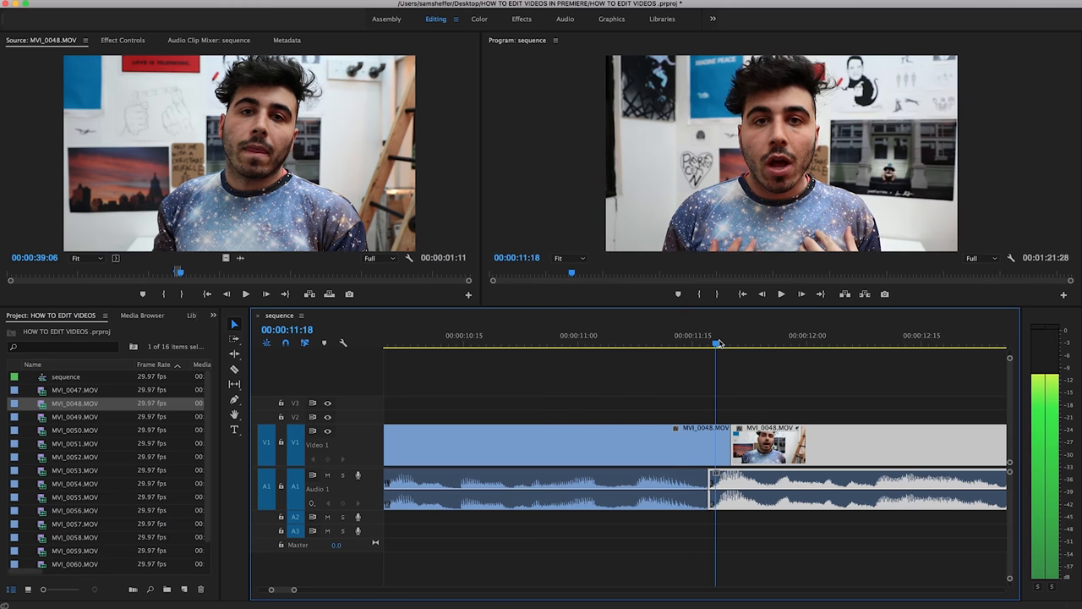
left_click(768, 352)
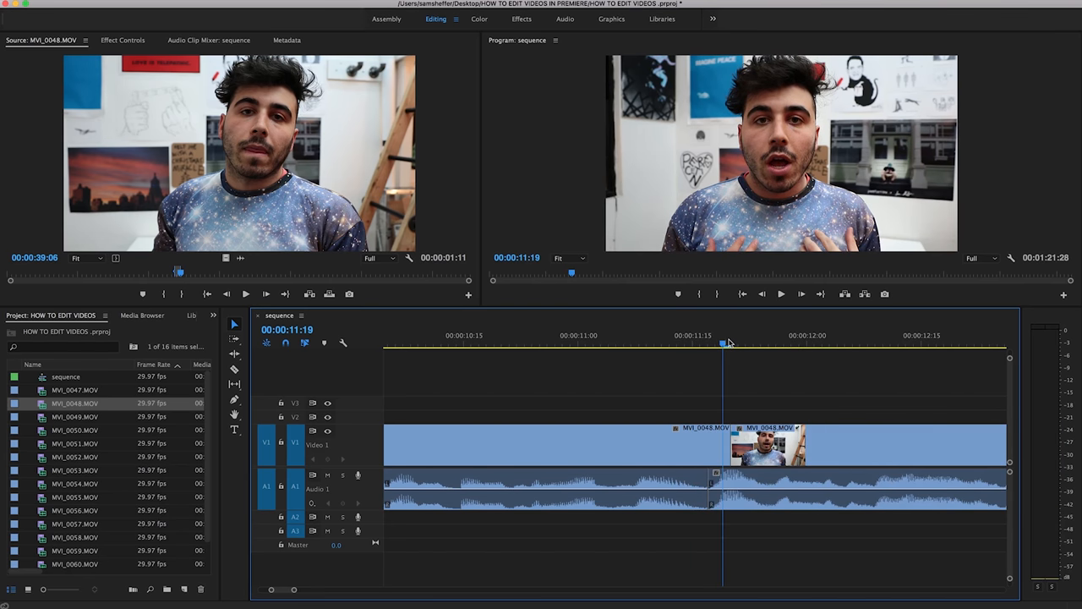
- Play back the J-cut and zoom out to view the whole sequence
key("shift+k")
key("minus")
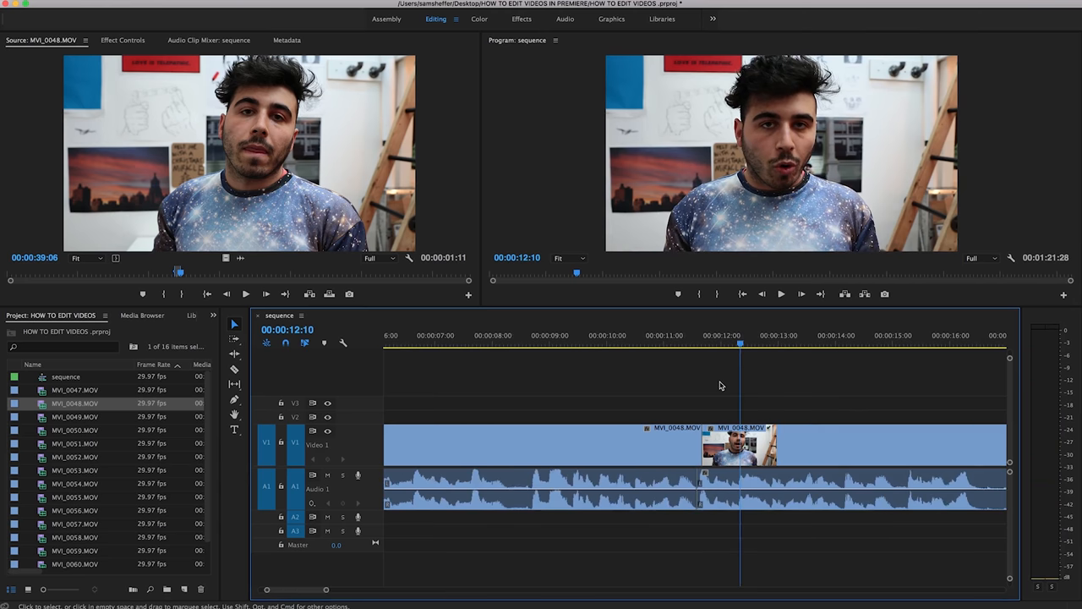
key("minus")
key("minus")
key("minus")
key("minus")
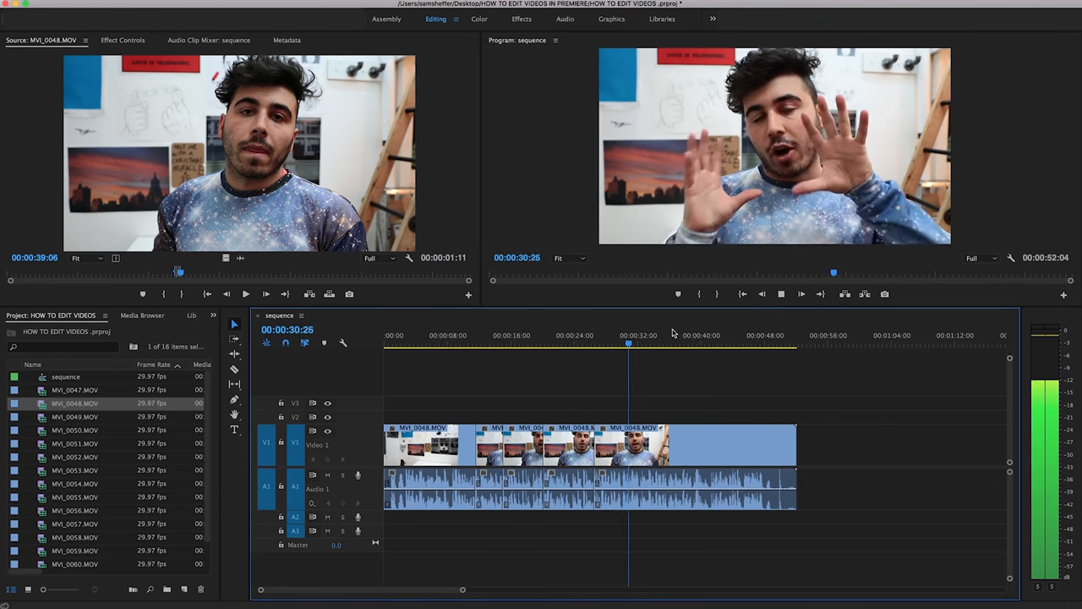
key("equal")
key("minus")
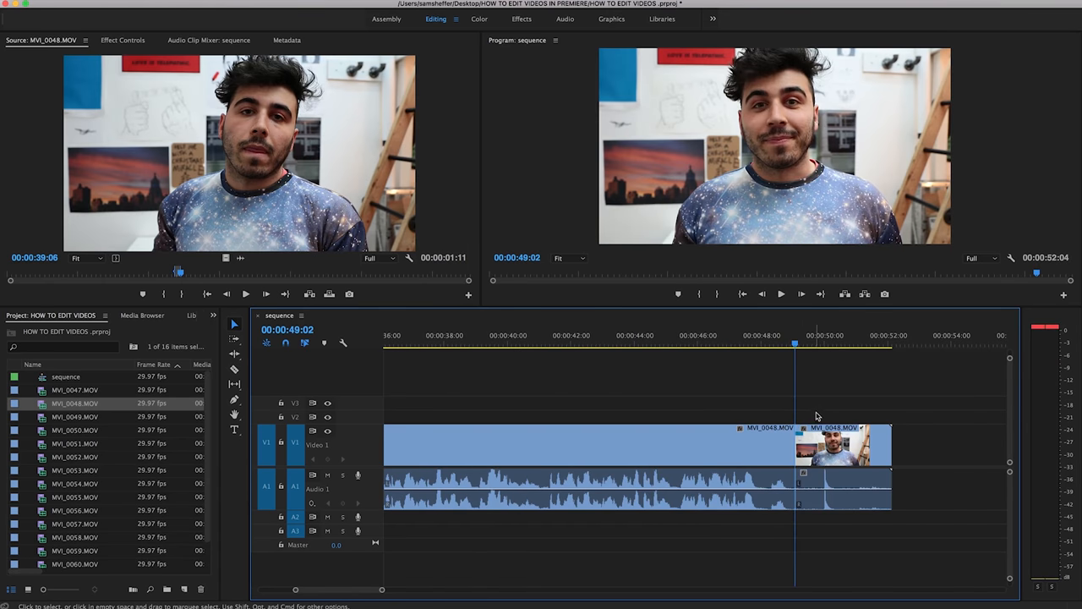
- Delete the leftover footage after the playhead so the sequence ends at 00:00:49:02
key("Delete")
key("minus")
key("minus")
key("minus")
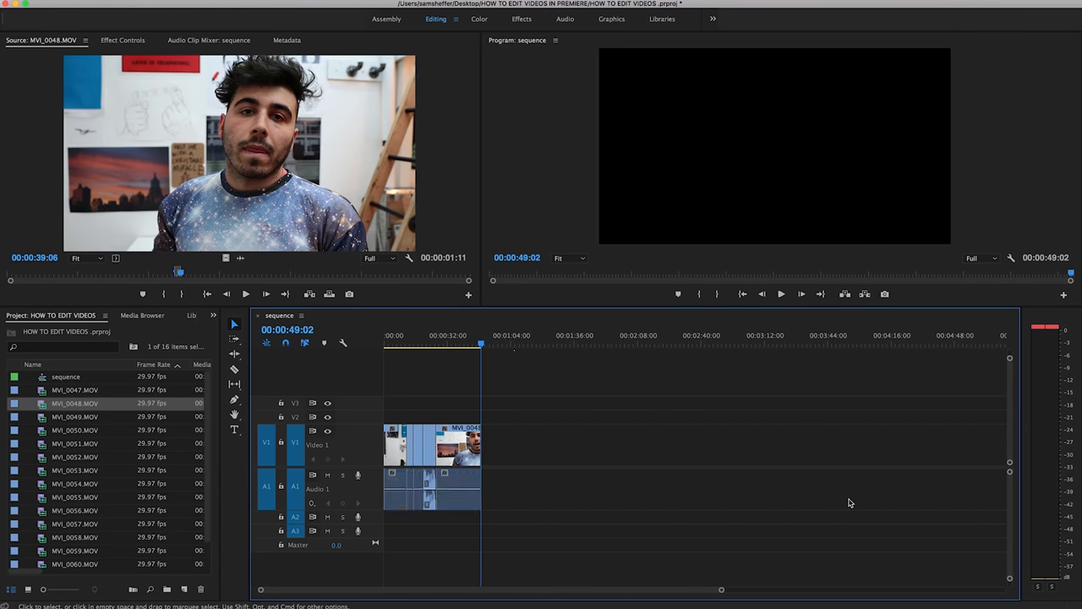
key("equal")
key("minus")
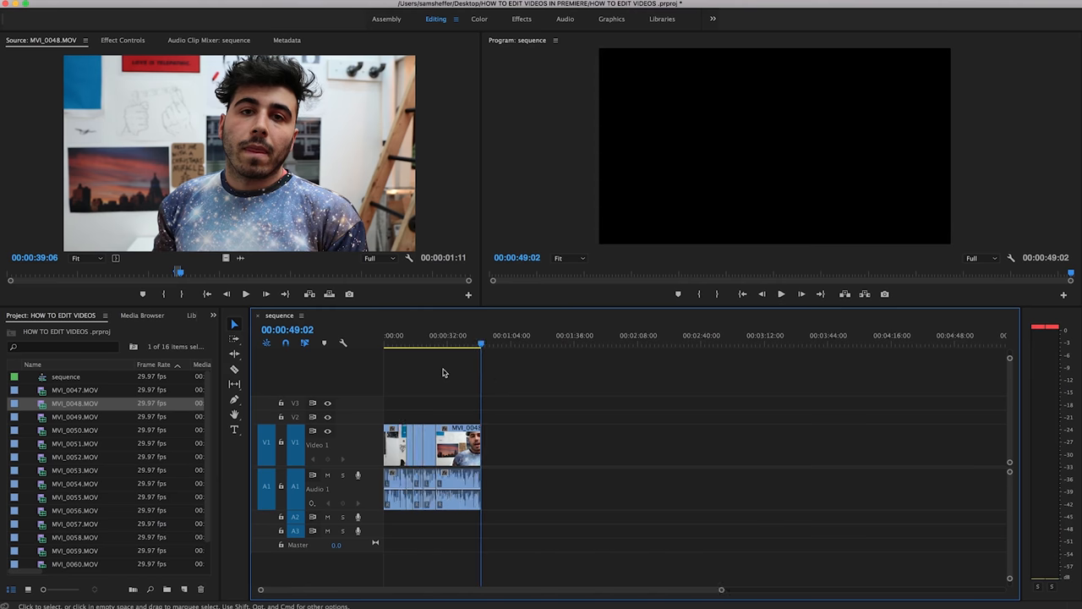
key("minus")
- Preview MVI_0049 and razor-split the MVI_0061 helmet clip at the playhead
double_click(49, 417)
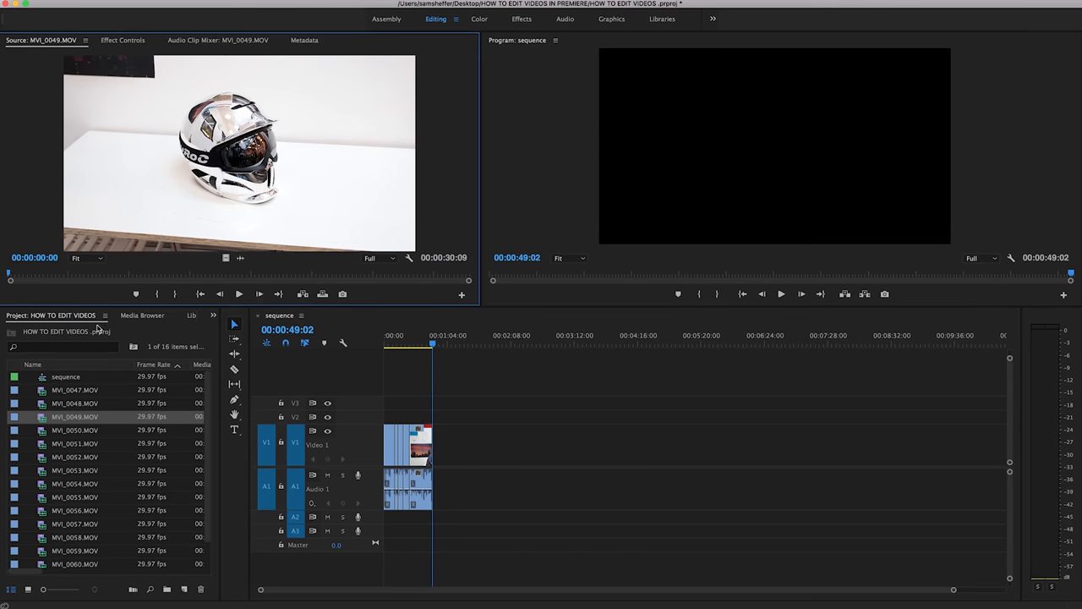
scroll(77, 431, "down", 1)
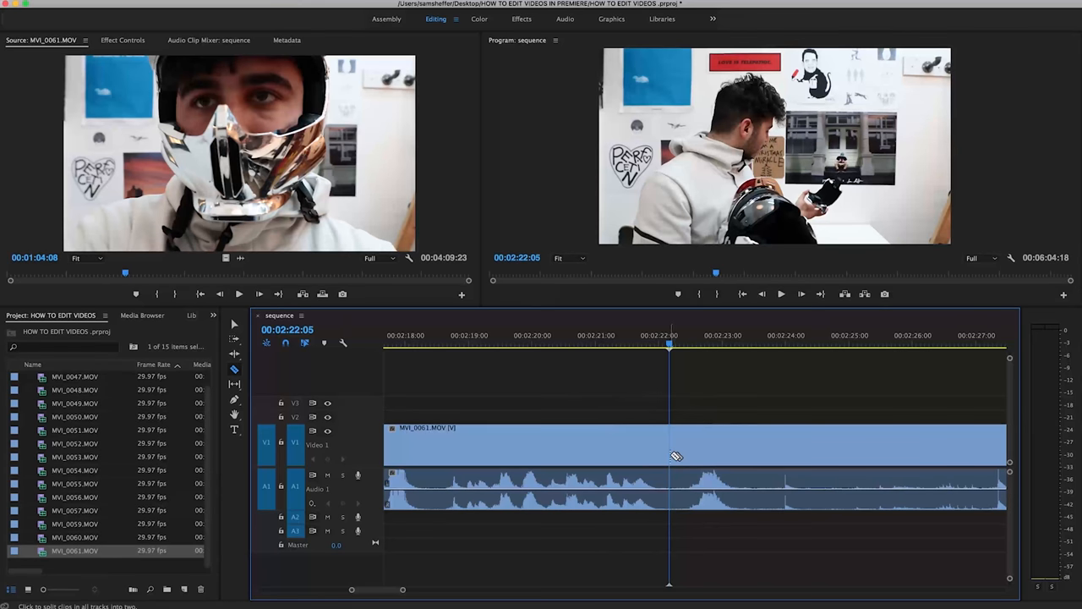
left_click(674, 455)
key("v")
key("minus")
key("minus")
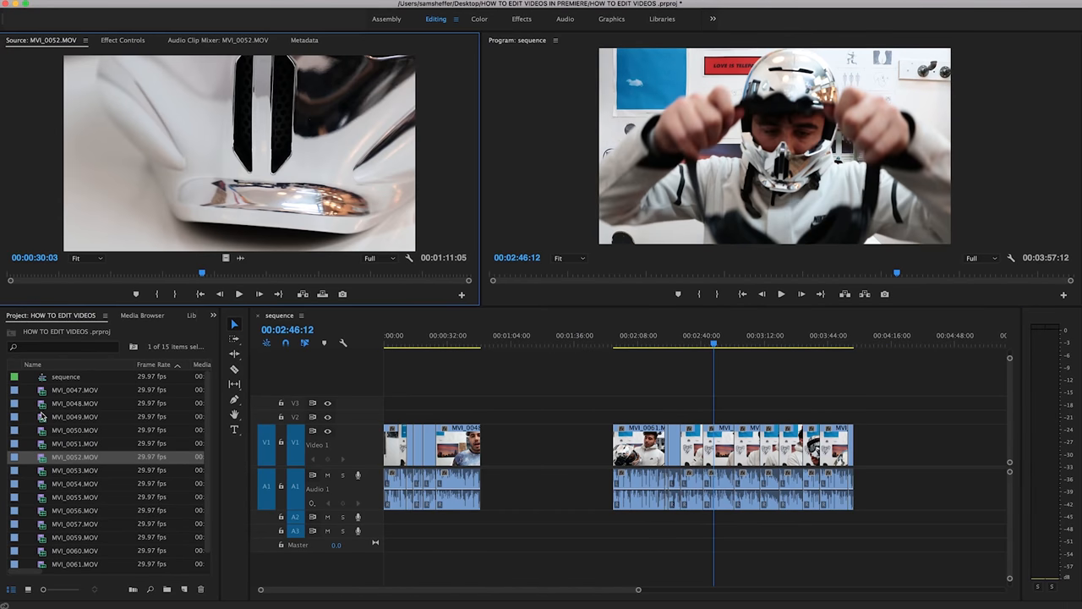
- Nudge the MVI_0054 helmet B-roll slightly later on V2 and stop playback
double_click(42, 418)
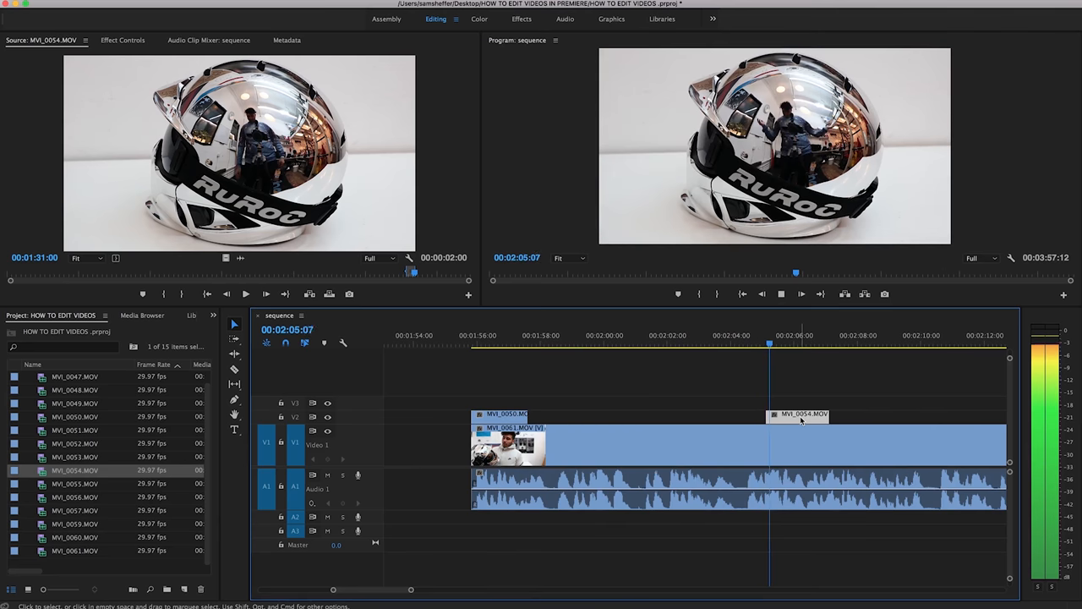
left_click_drag(801, 420, 829, 420)
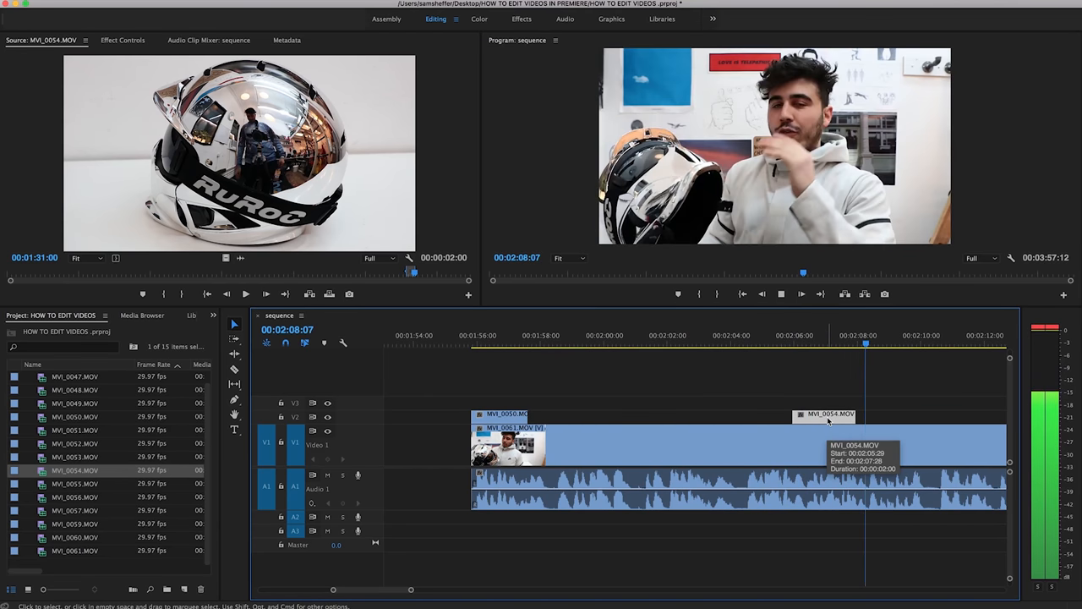
key("minus")
key("equal")
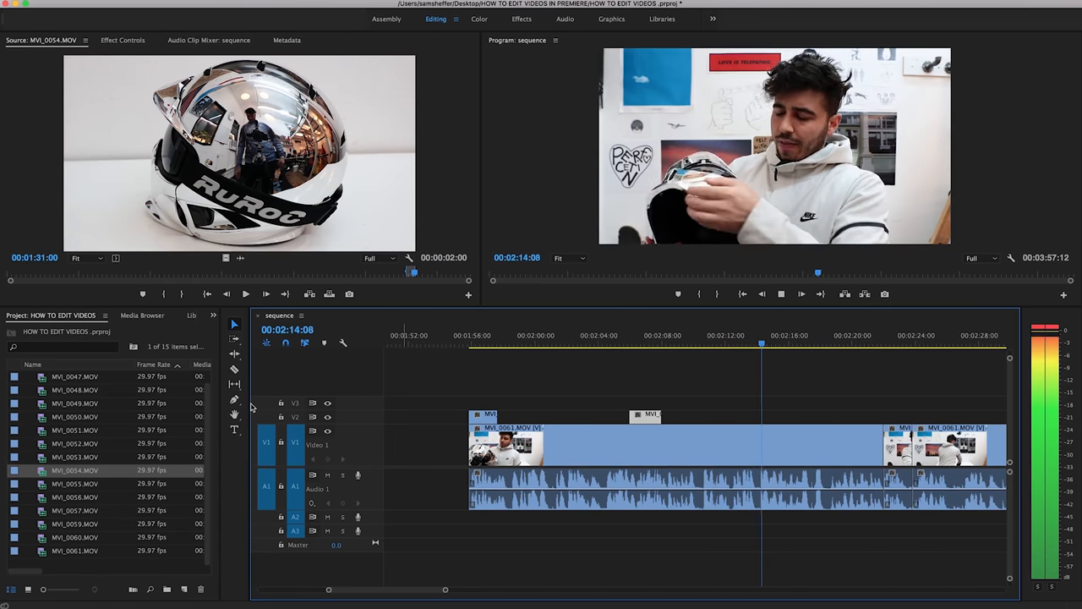
key("space")
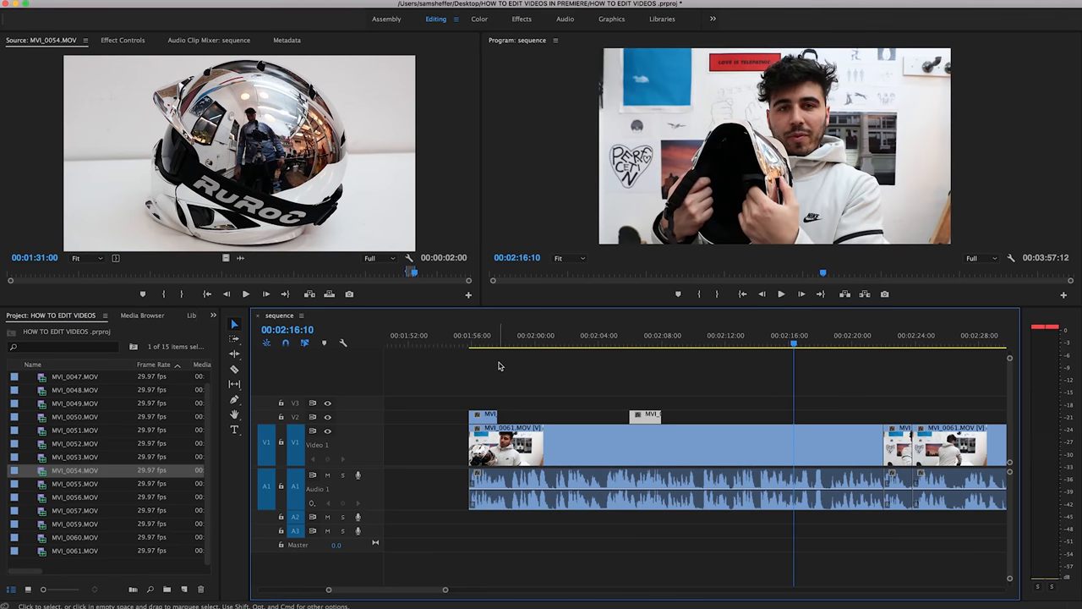
- Review the MVI_0055 close-up at speed and scrub MVI_0056 to about 00:01:08:17
double_click(44, 484)
key("l")
key("l")
key("l")
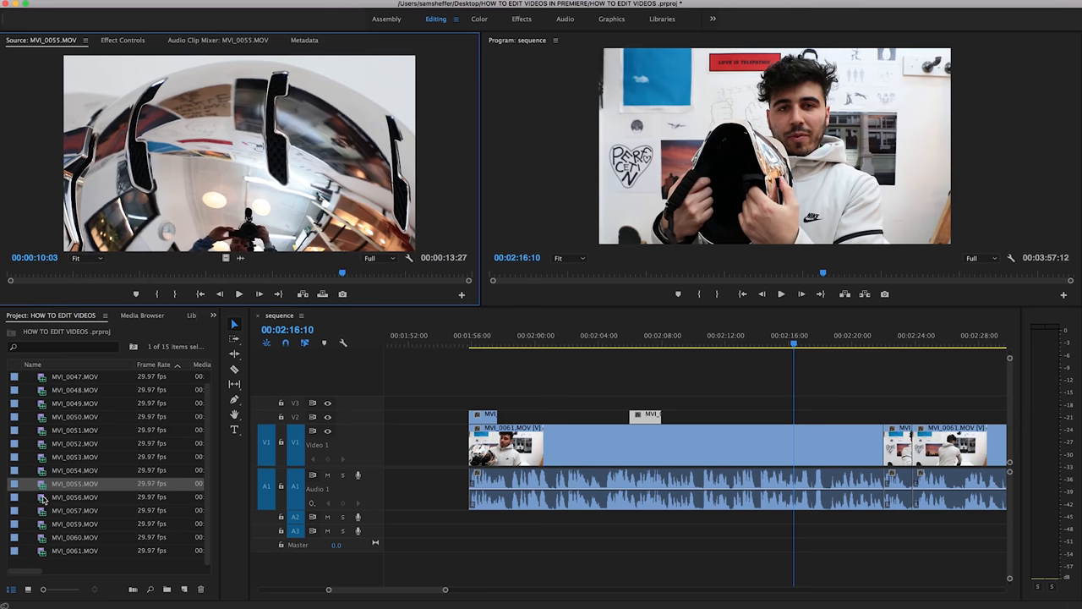
double_click(44, 497)
left_click_drag(173, 281, 247, 281)
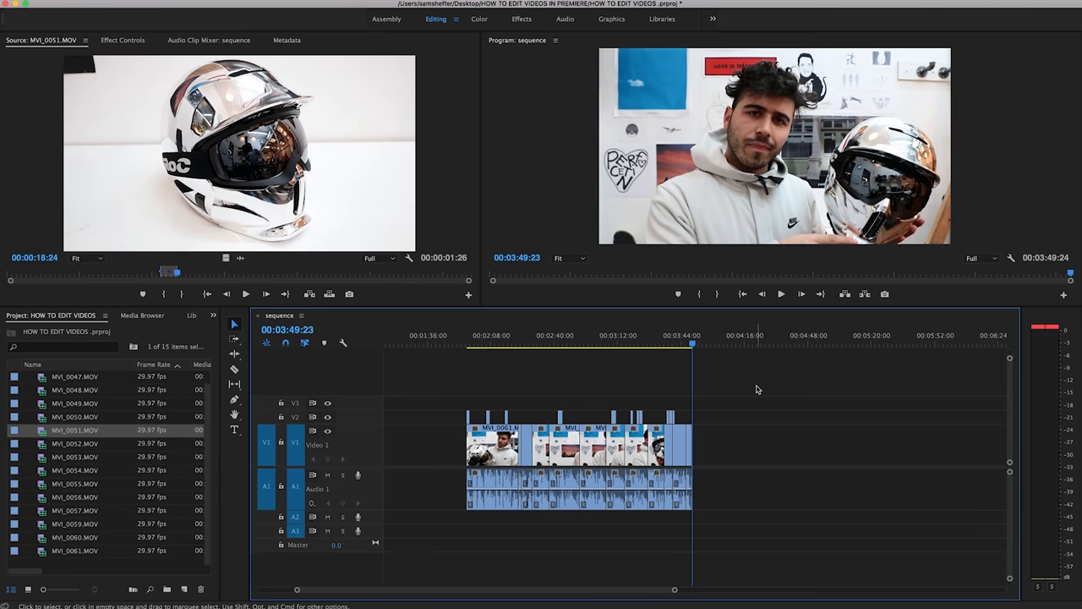
- Export the whole sequence as H.264 to sequence.mp4 and start encoding
key("super+m")
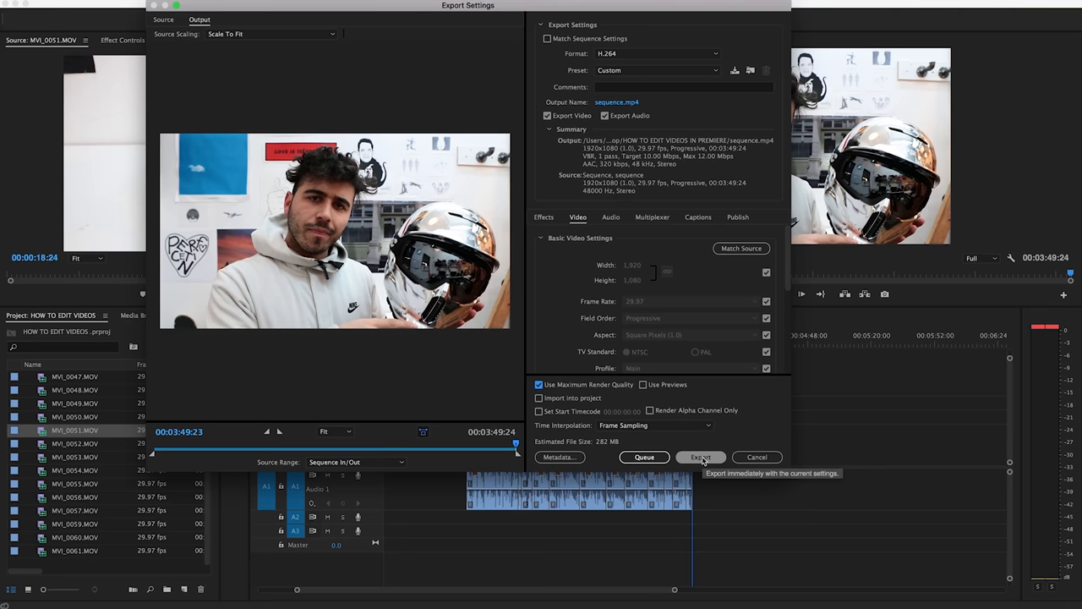
left_click(702, 457)
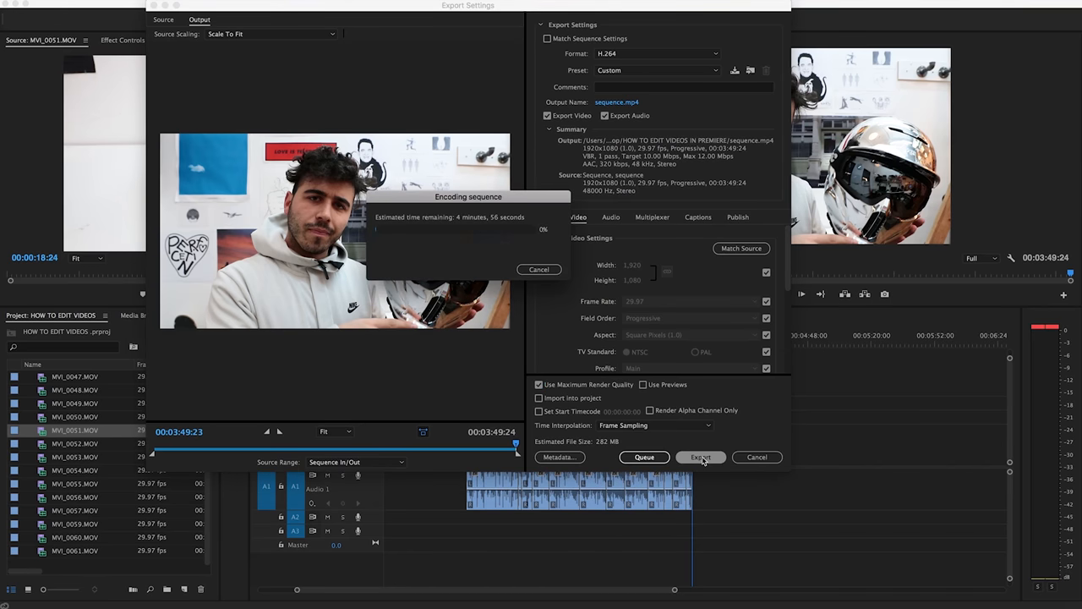